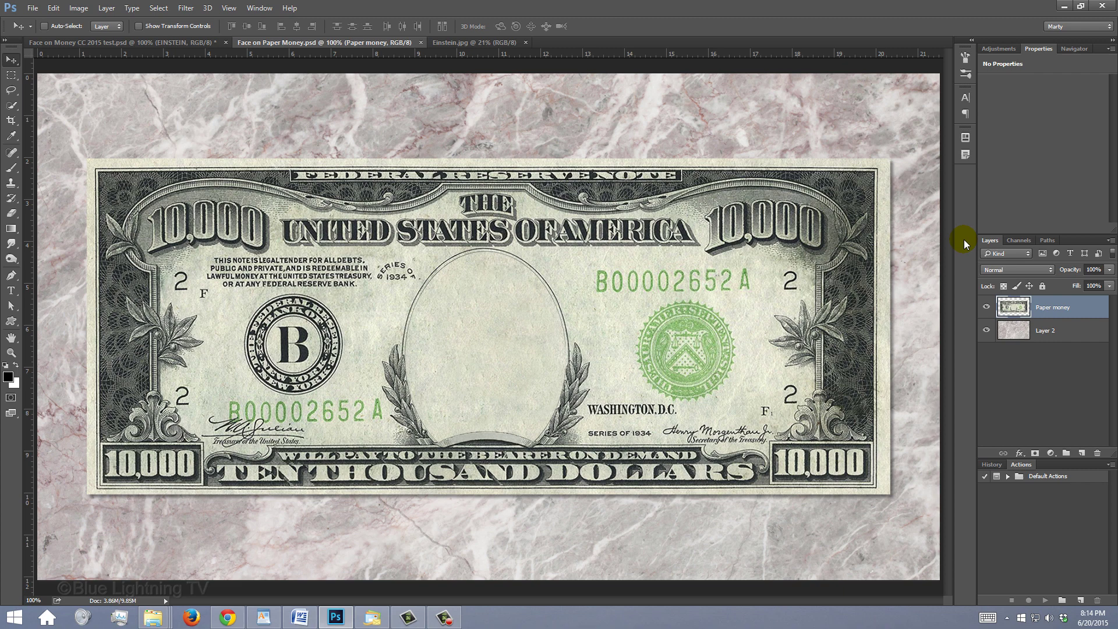
- Inspect the oval Inside Frame mask channel, then return to the full-colour money composite
{"action": "left_click", "coordinate": [1019, 240]}
{"action": "left_click", "coordinate": [985, 308]}
{"action": "left_click", "coordinate": [985, 252]}
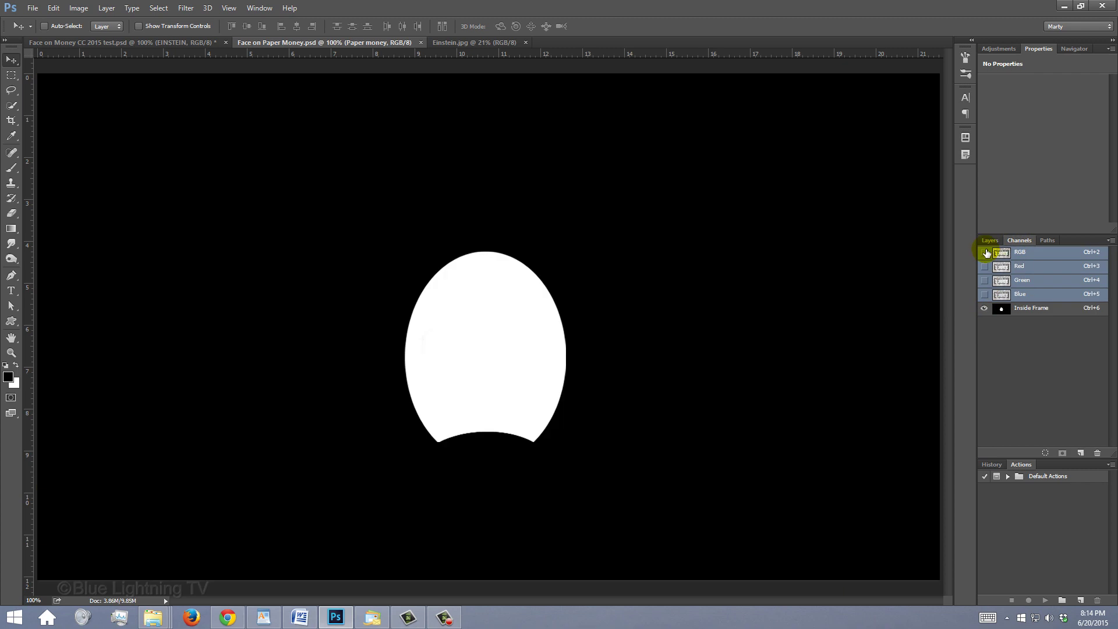
{"action": "left_click", "coordinate": [991, 241]}
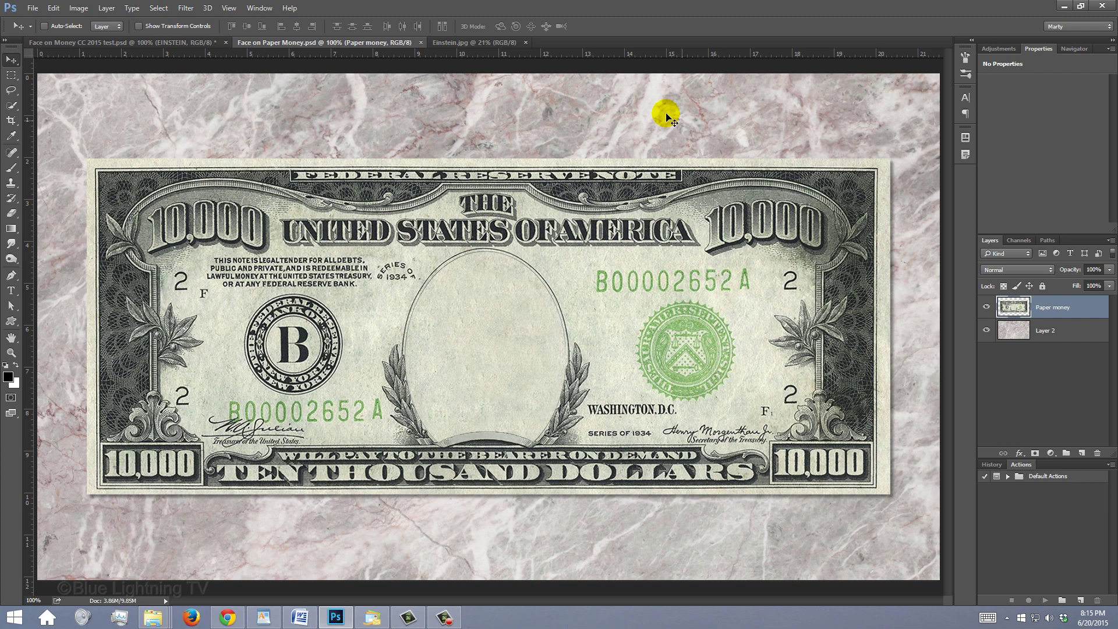
- Desaturate and auto-tone the Einstein photo
{"action": "left_click", "coordinate": [494, 44]}
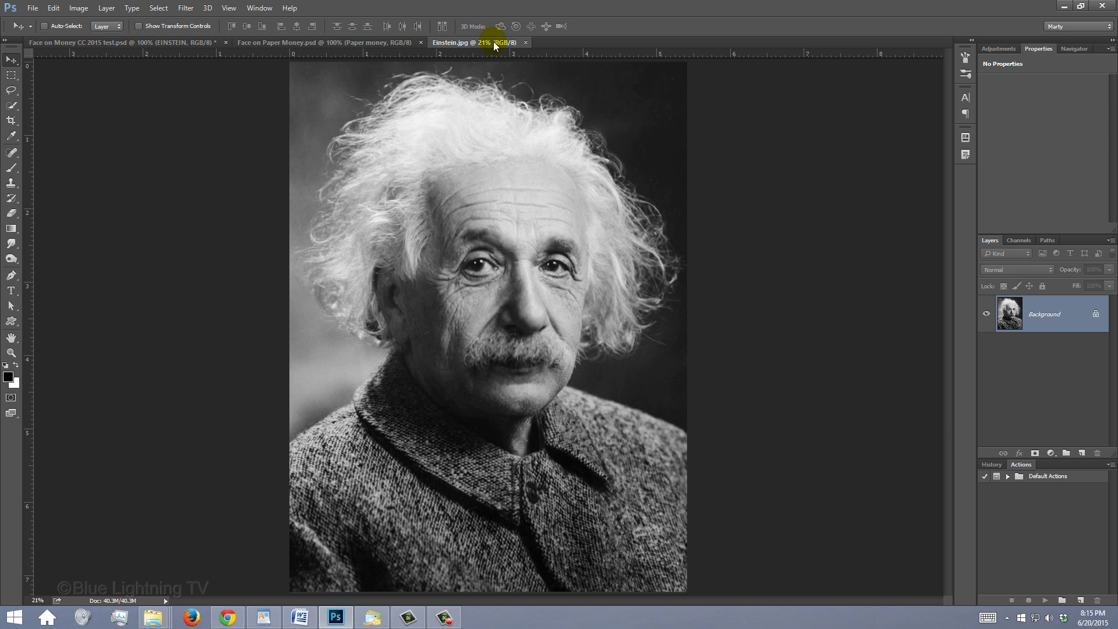
{"action": "key", "text": "ctrl+shift+u"}
{"action": "key", "text": "ctrl+shift+l"}
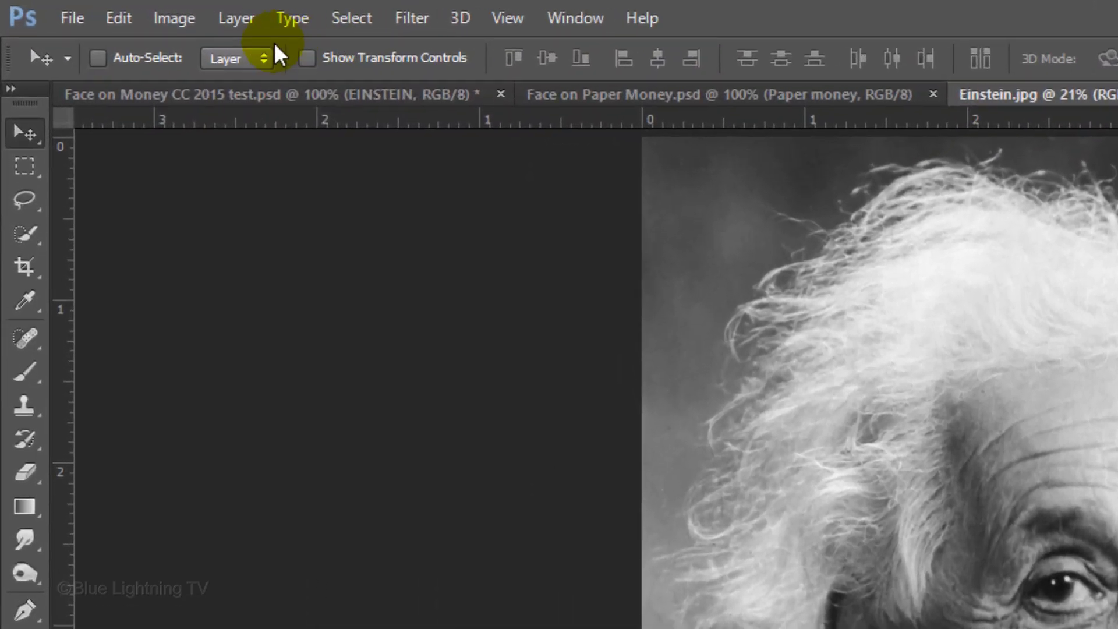
- Resize Einstein.jpg to 653 × 870 px at 72 pixels/inch and fit it on screen
{"action": "left_click", "coordinate": [79, 8]}
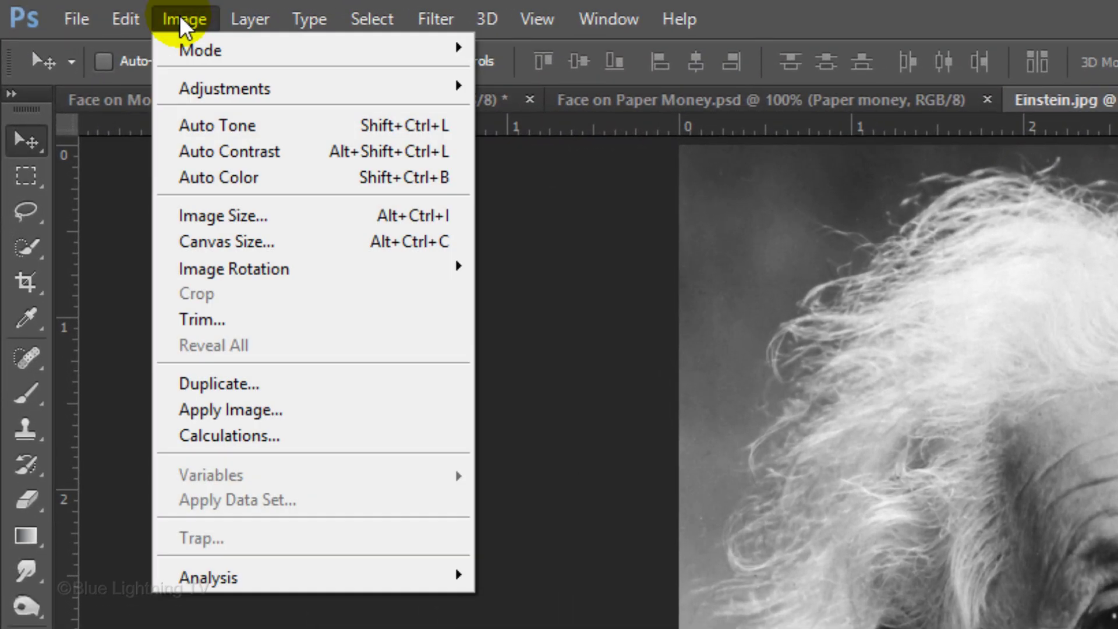
{"action": "left_click", "coordinate": [211, 216]}
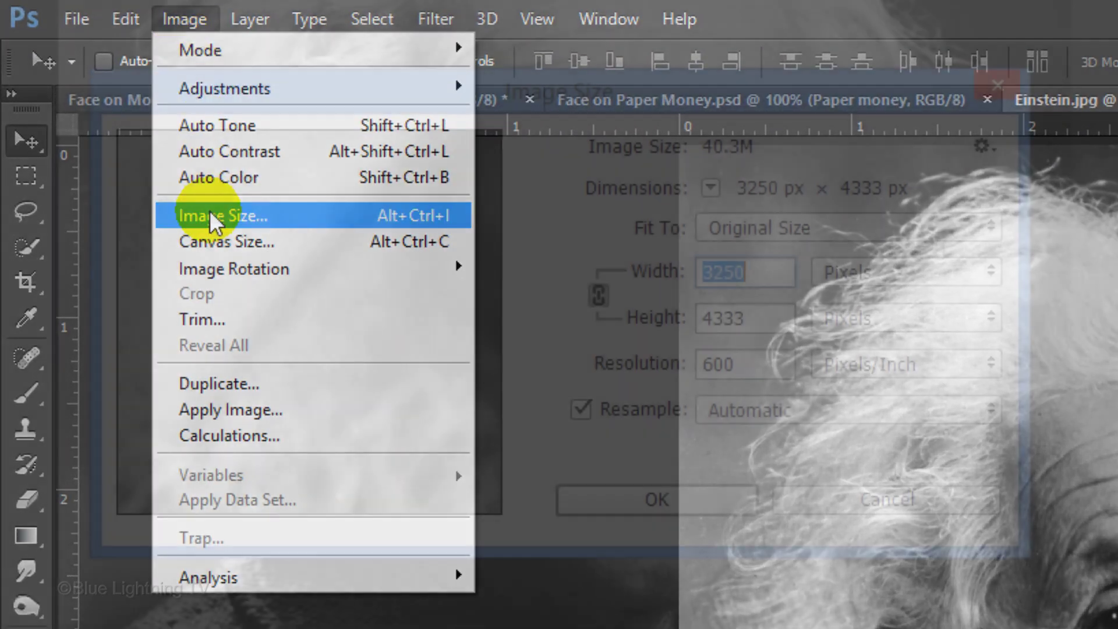
{"action": "left_click", "coordinate": [765, 371]}
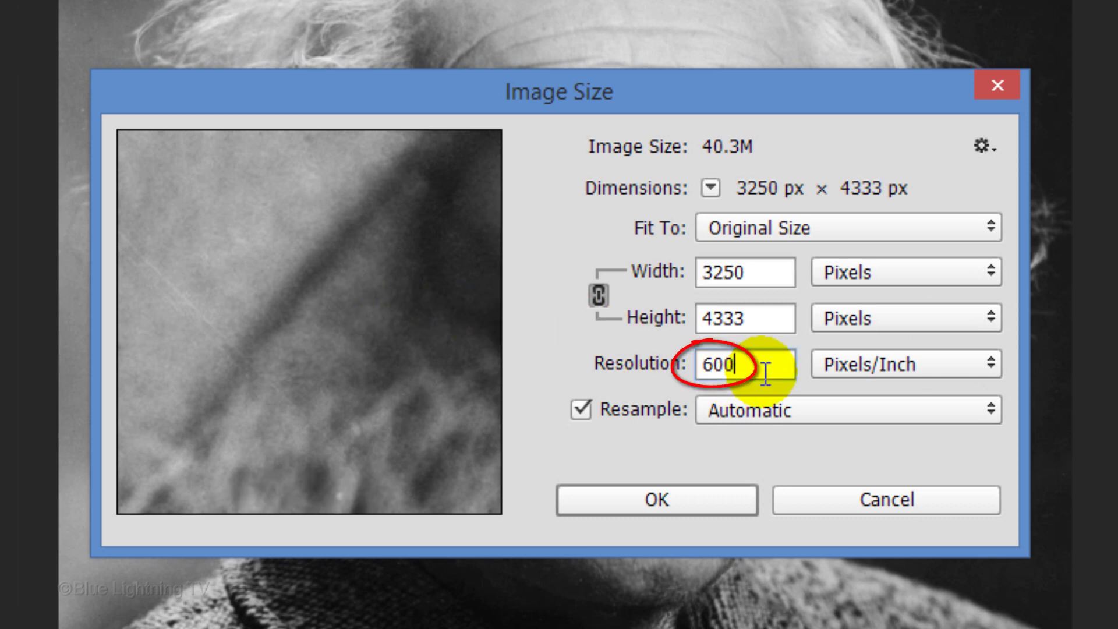
{"action": "key", "text": "BackSpace"}
{"action": "key", "text": "BackSpace"}
{"action": "key", "text": "BackSpace"}
{"action": "type", "text": "72"}
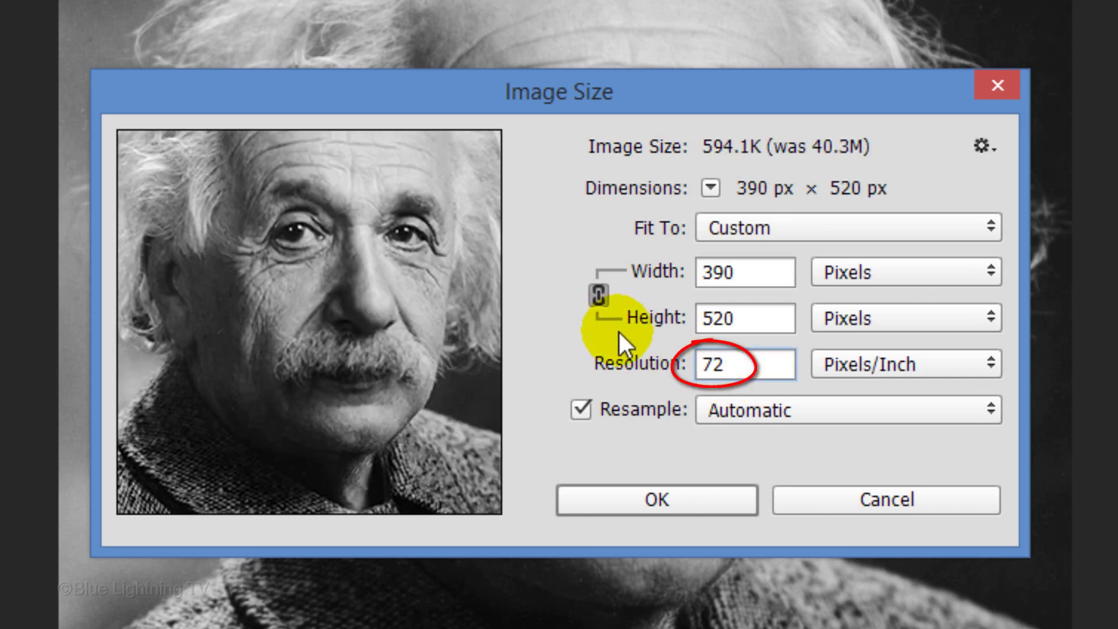
{"action": "double_click", "coordinate": [734, 319]}
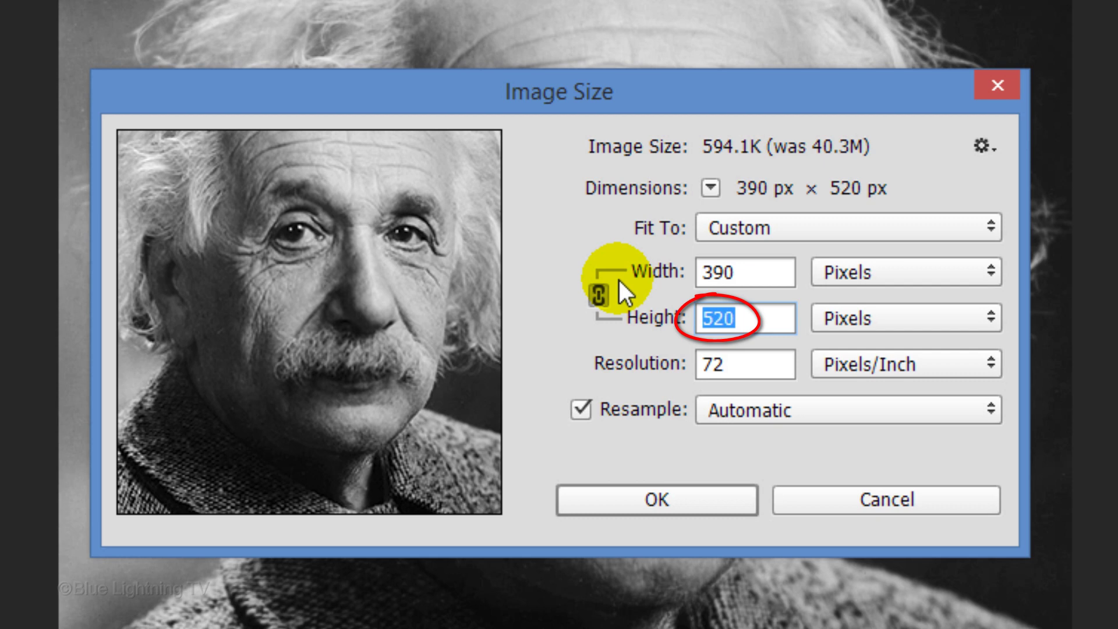
{"action": "type", "text": "870"}
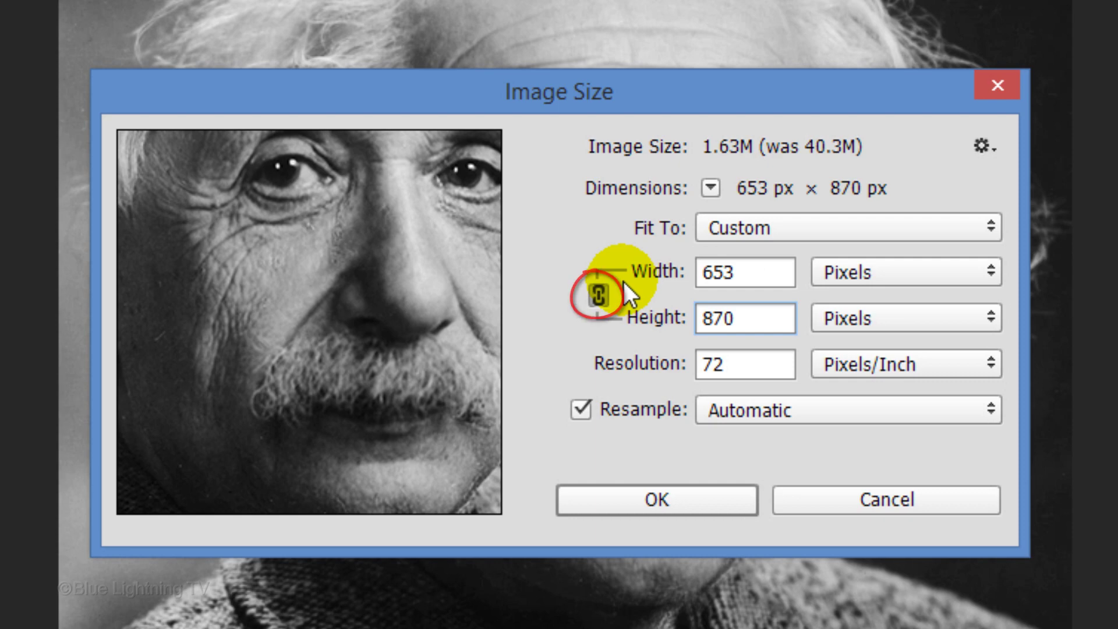
{"action": "left_click", "coordinate": [670, 499]}
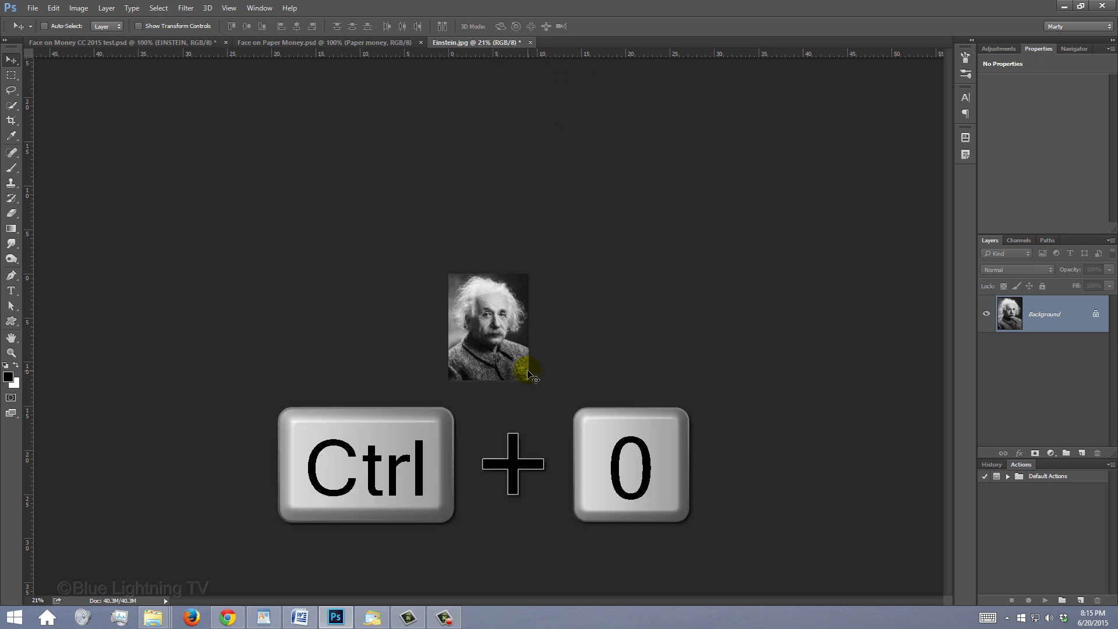
{"action": "key", "text": "ctrl+0"}
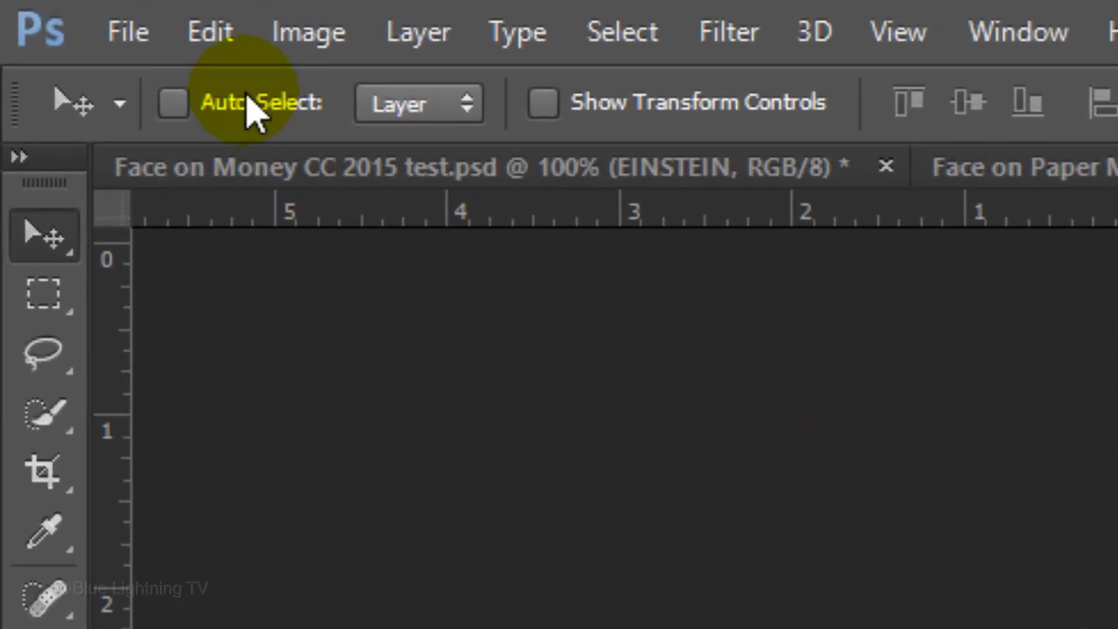
- Create a new 3000 × 3000 px document at 72 pixels/inch
{"action": "left_click", "coordinate": [34, 9]}
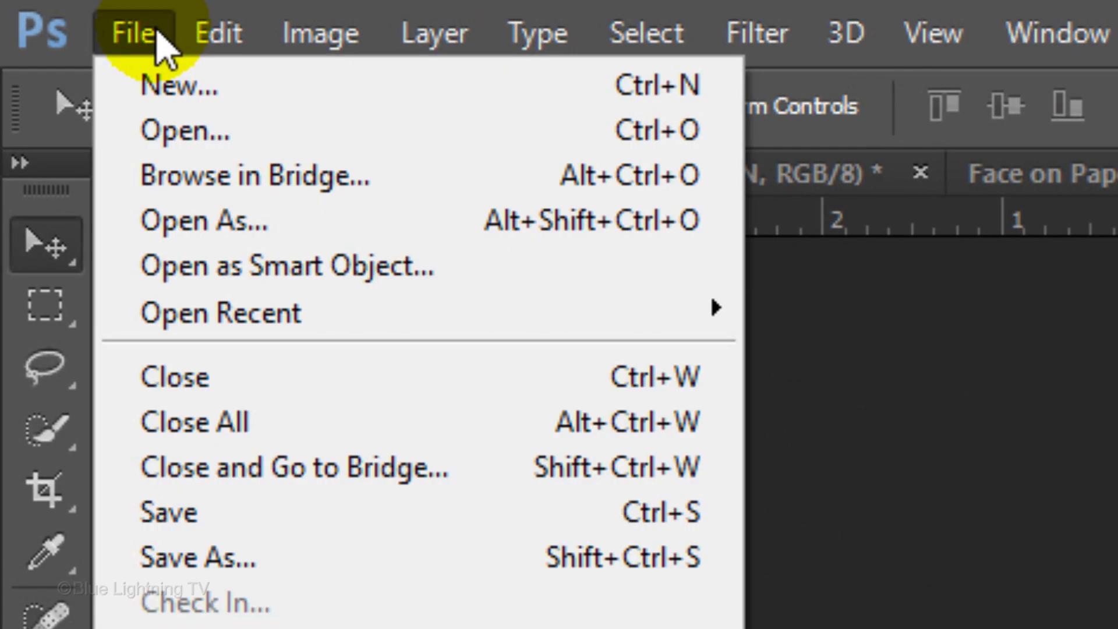
{"action": "left_click", "coordinate": [157, 87]}
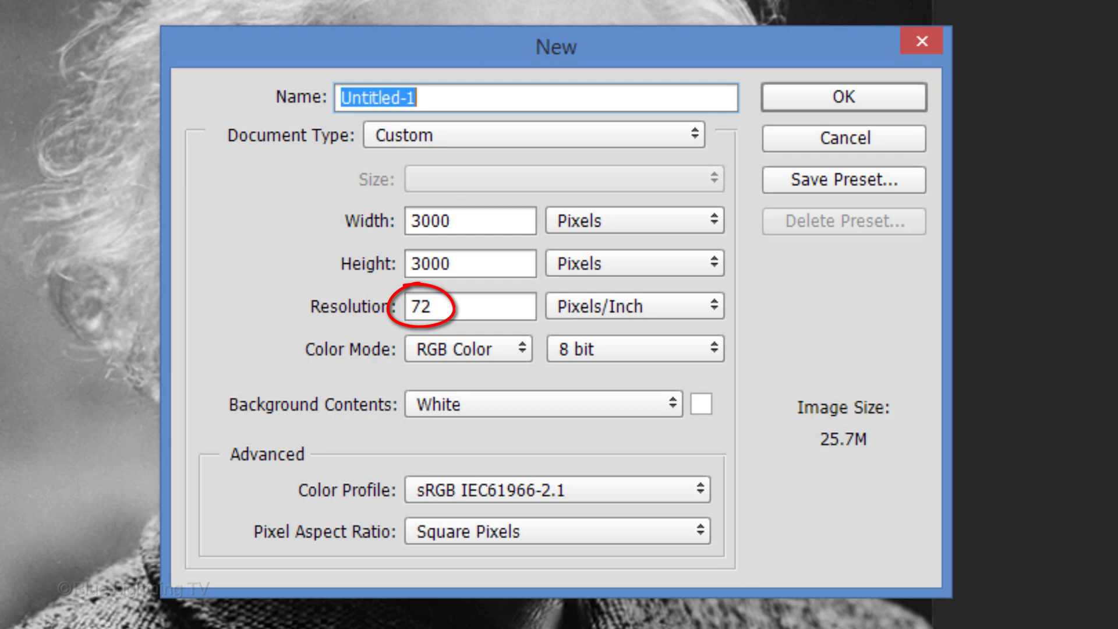
{"action": "left_click", "coordinate": [831, 103]}
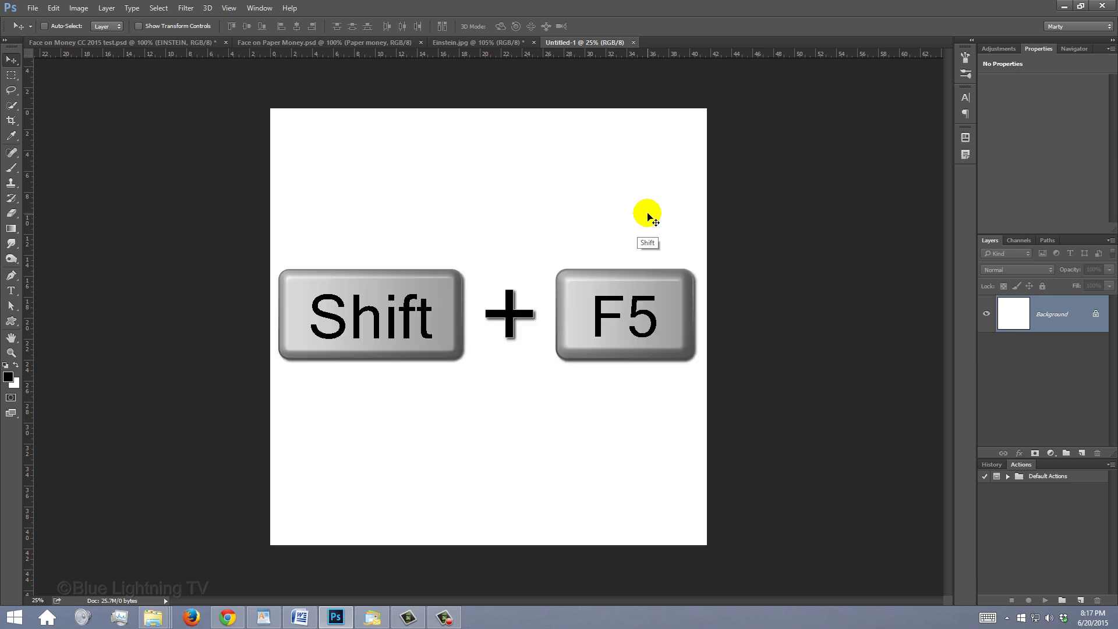
- Fill the new canvas with 50% Gray
{"action": "key", "text": "shift+F5"}
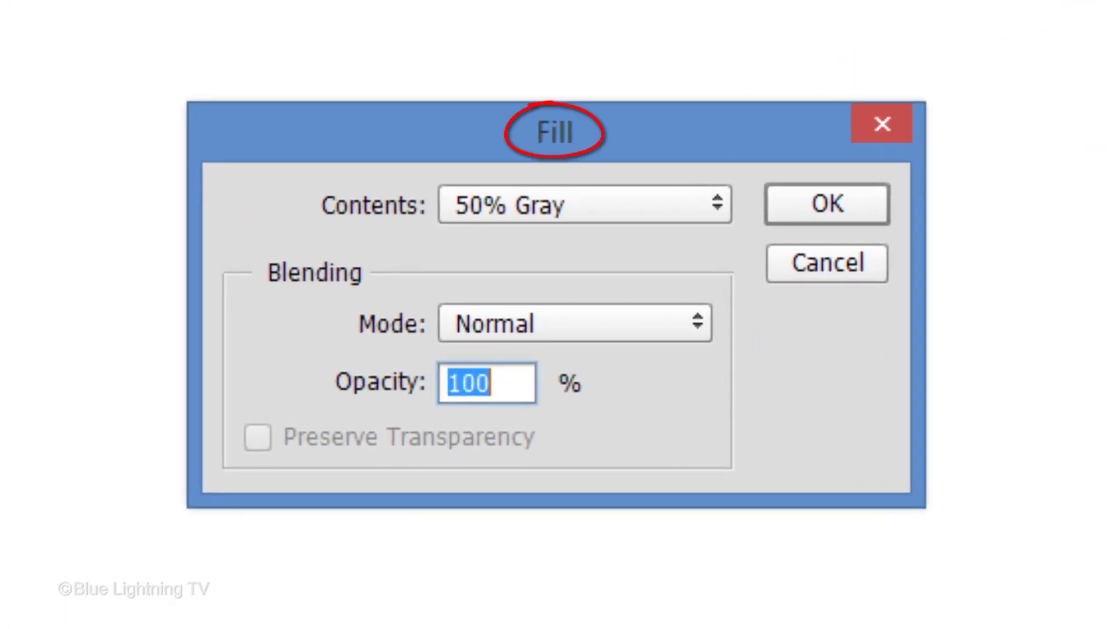
{"action": "left_click", "coordinate": [717, 203]}
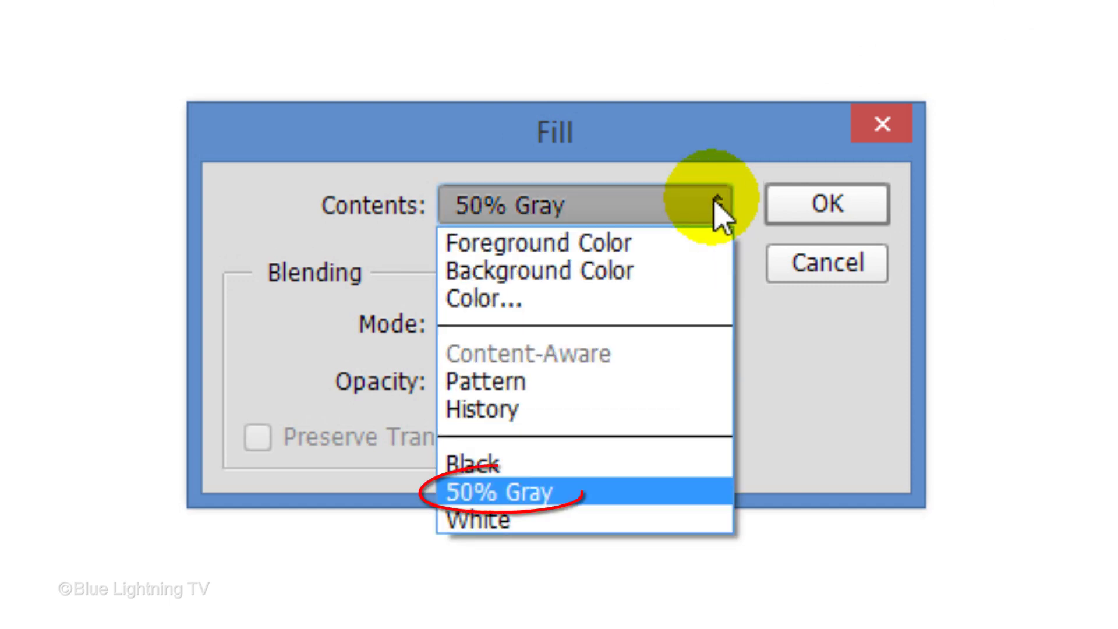
{"action": "left_click", "coordinate": [834, 218]}
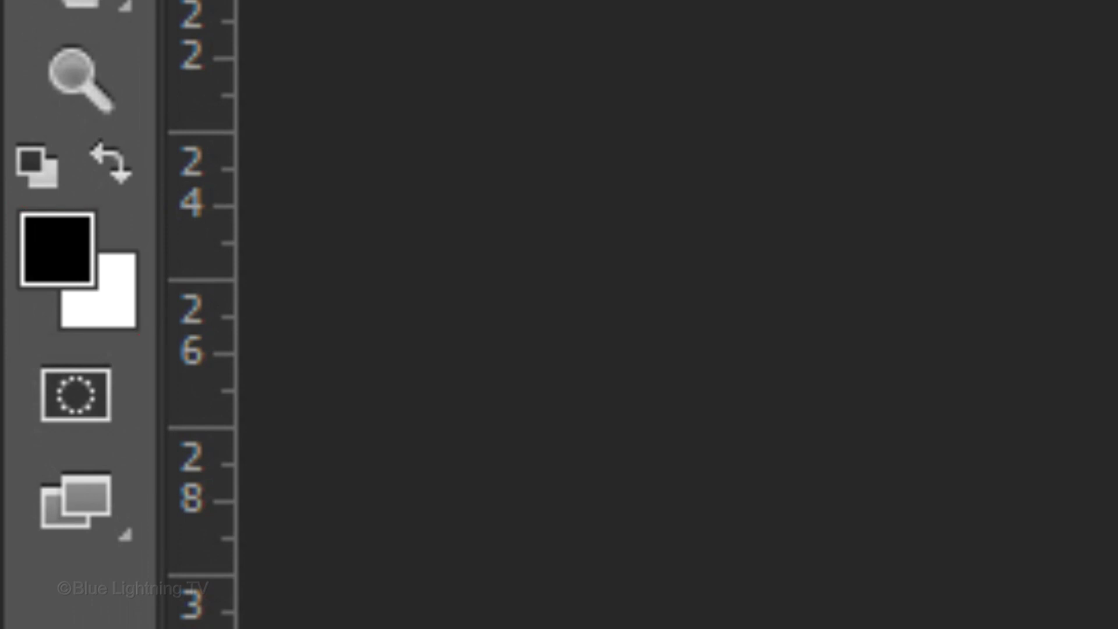
- Reset default colours and apply a Line Halftone Pattern (Size 1, Contrast 50) to the canvas
{"action": "key", "text": "d"}
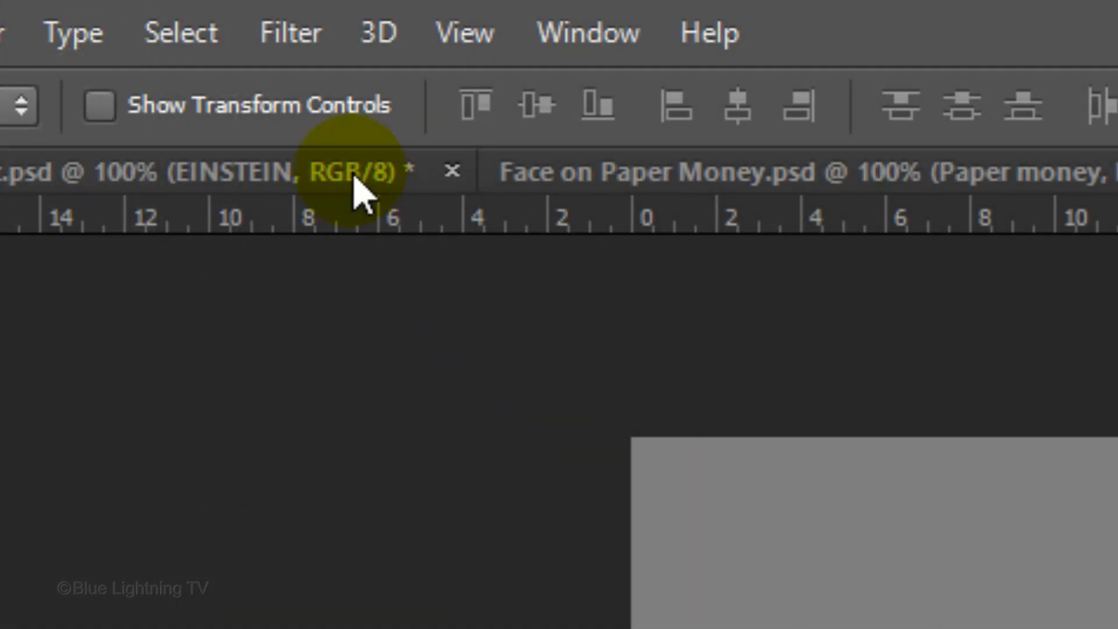
{"action": "left_click", "coordinate": [290, 32]}
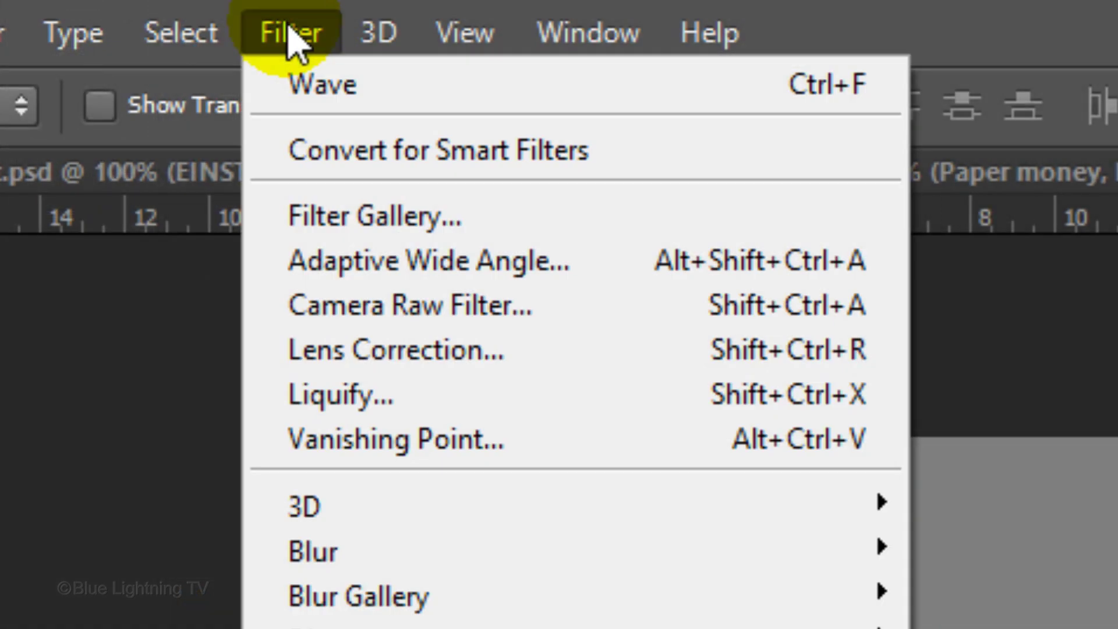
{"action": "left_click", "coordinate": [364, 217]}
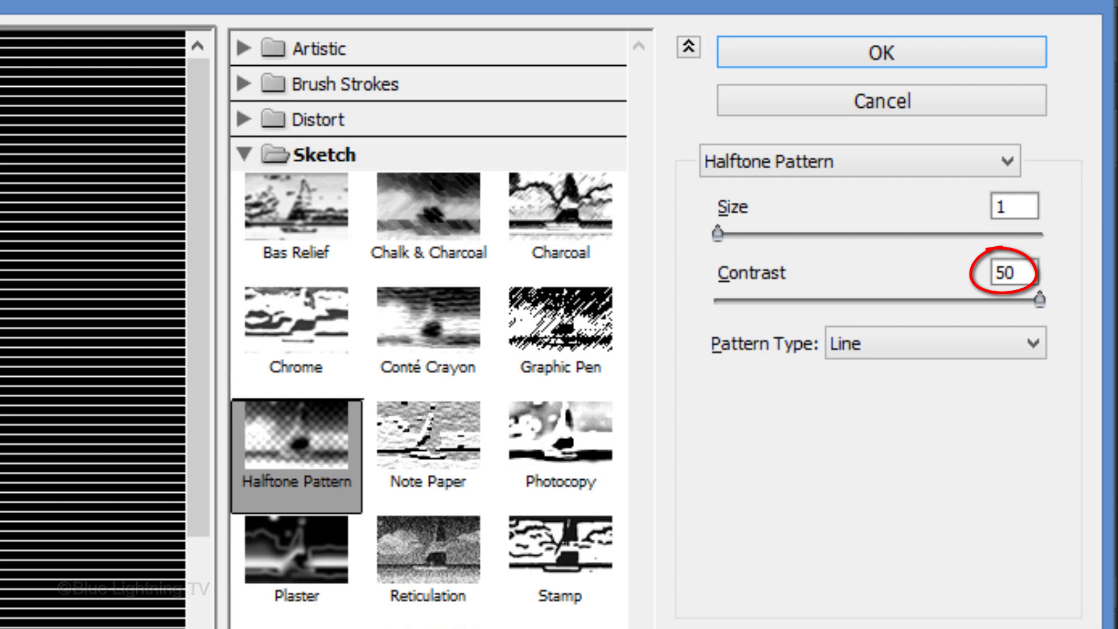
{"action": "left_click", "coordinate": [836, 56]}
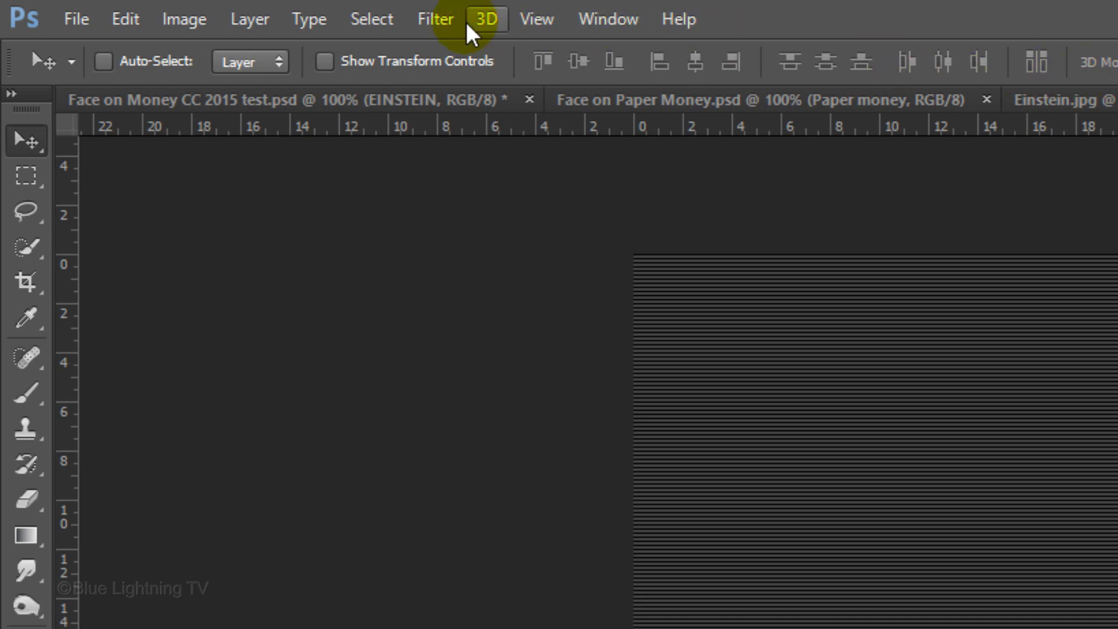
- Apply a Wave distortion with one generator to bend the lines
{"action": "left_click", "coordinate": [185, 6]}
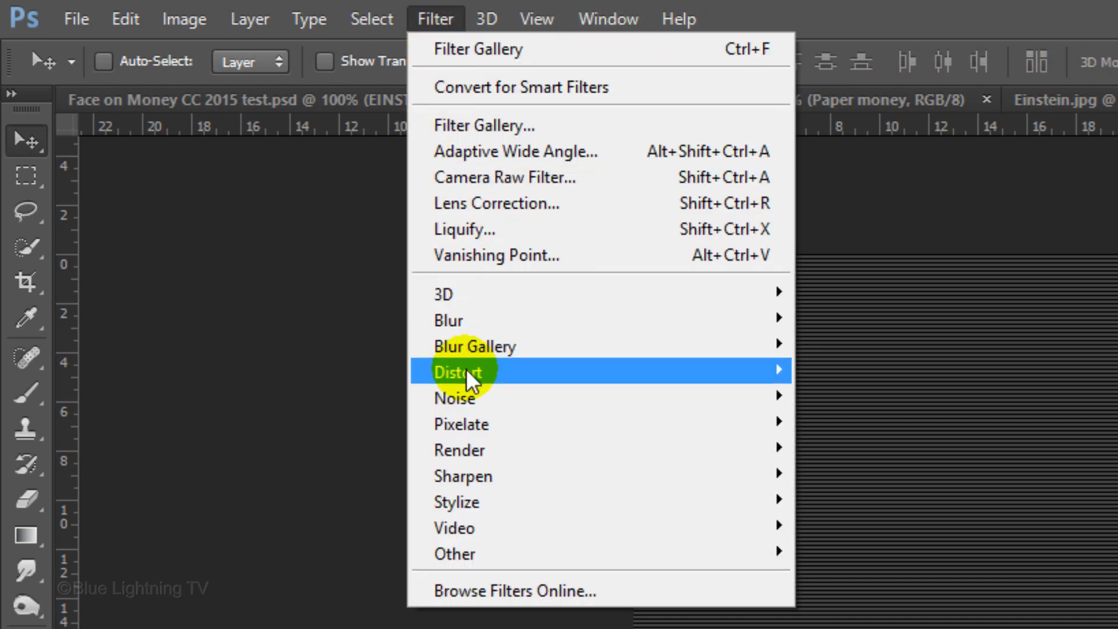
{"action": "mouse_move", "coordinate": [466, 369]}
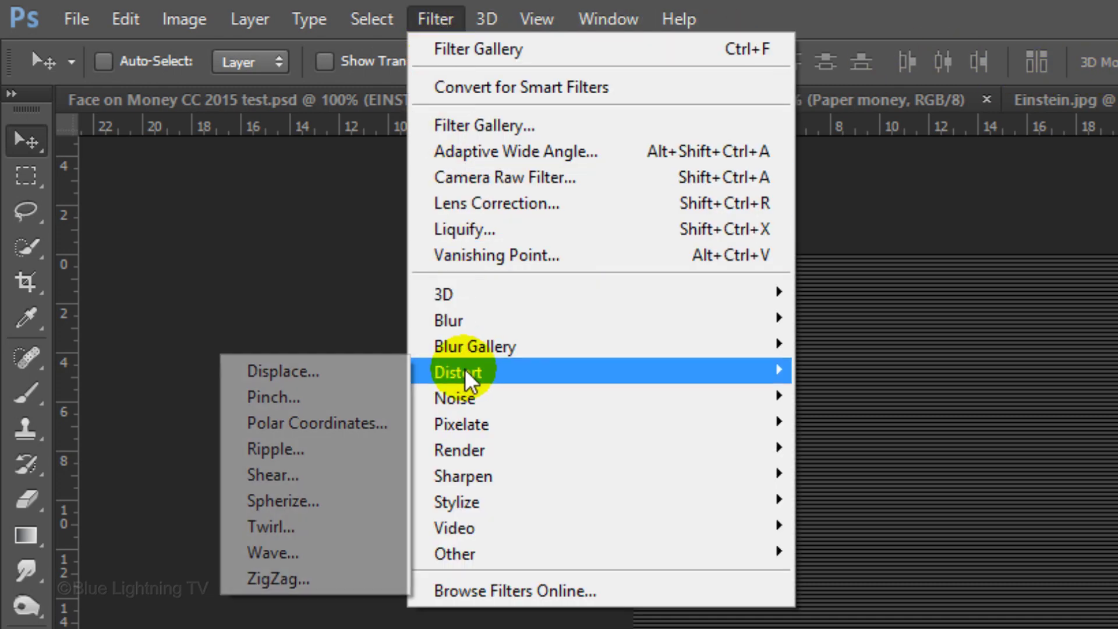
{"action": "left_click", "coordinate": [299, 551]}
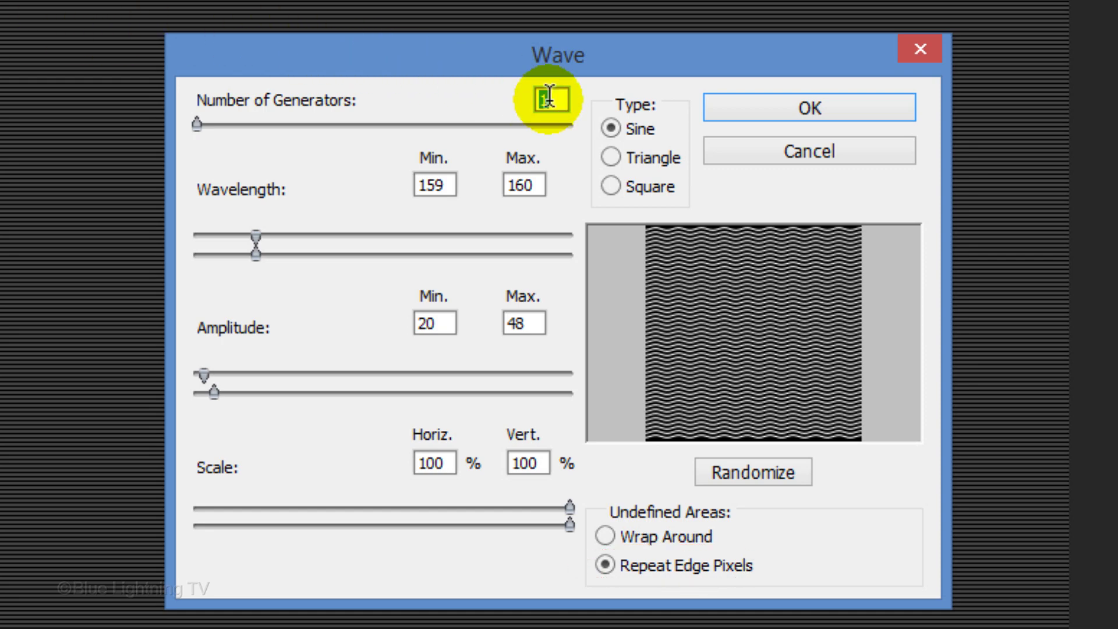
{"action": "left_click", "coordinate": [791, 109]}
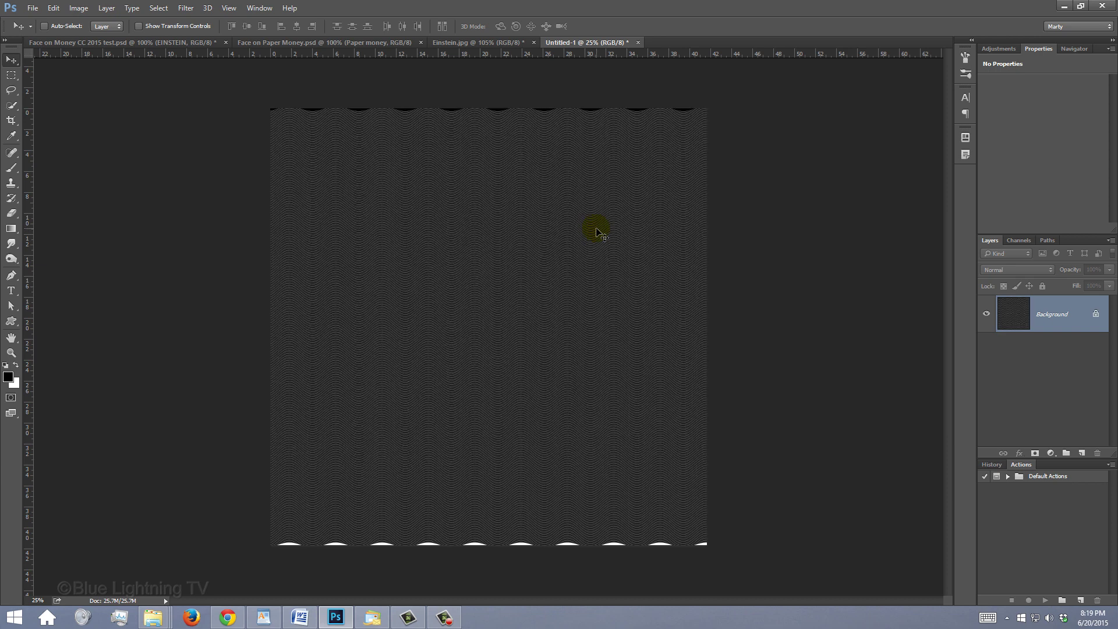
- Place the wavy line pattern centred on the Einstein photo in Overlay blend mode
{"action": "left_click", "coordinate": [507, 43]}
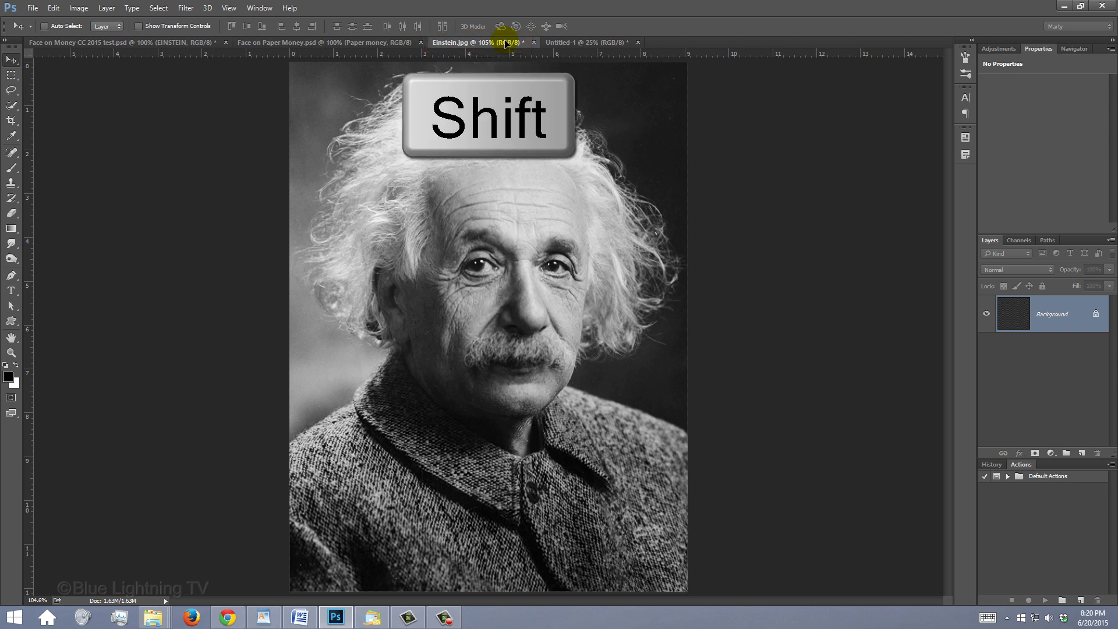
{"action": "left_click_drag", "start_coordinate": [507, 44], "coordinate": [491, 342]}
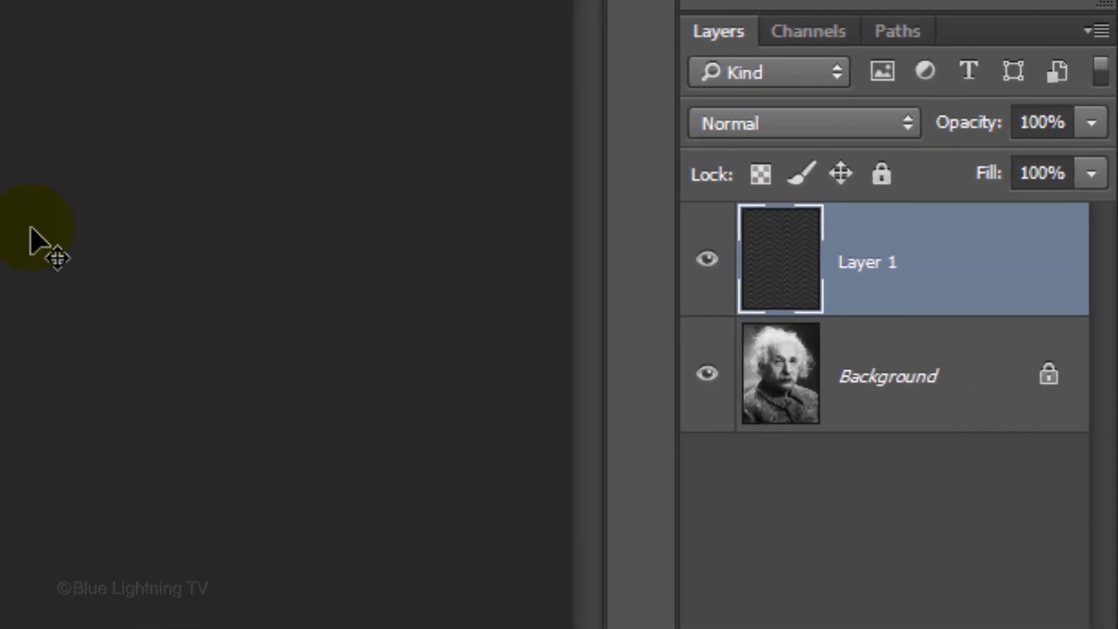
{"action": "left_click", "coordinate": [742, 119]}
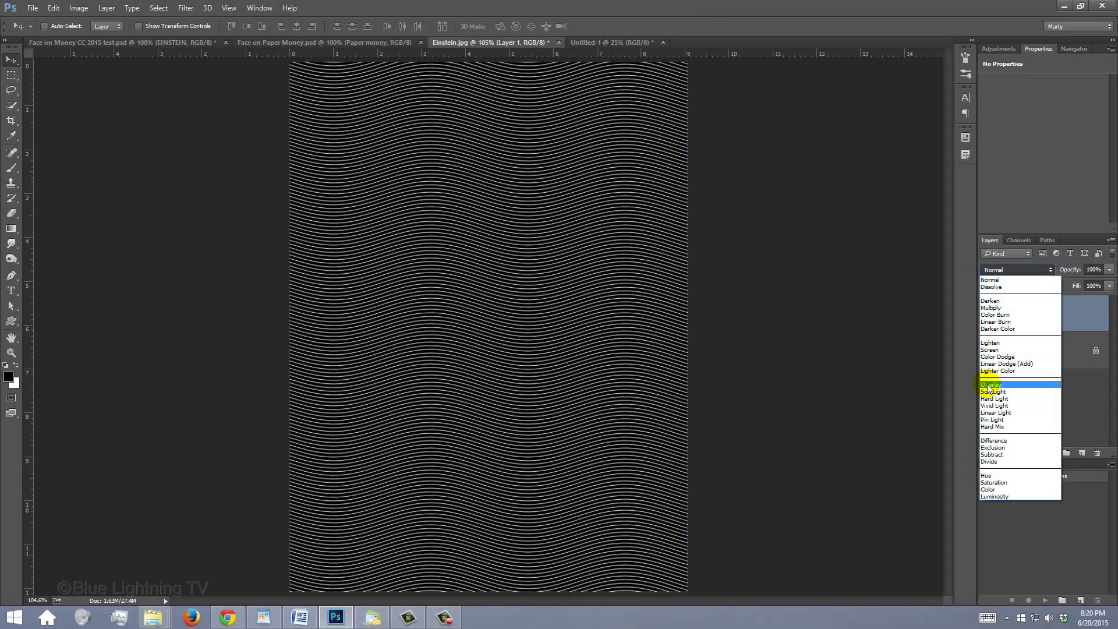
{"action": "left_click", "coordinate": [711, 480]}
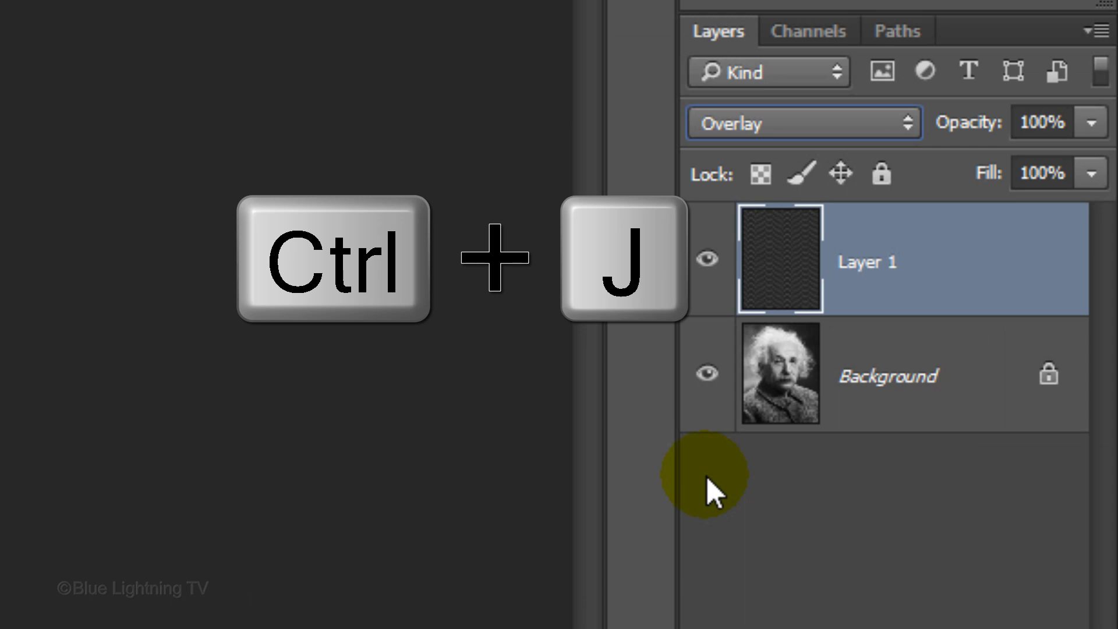
- Duplicate the pattern layer, invert the copy, and rotate it 90° clockwise
{"action": "key", "text": "ctrl+j"}
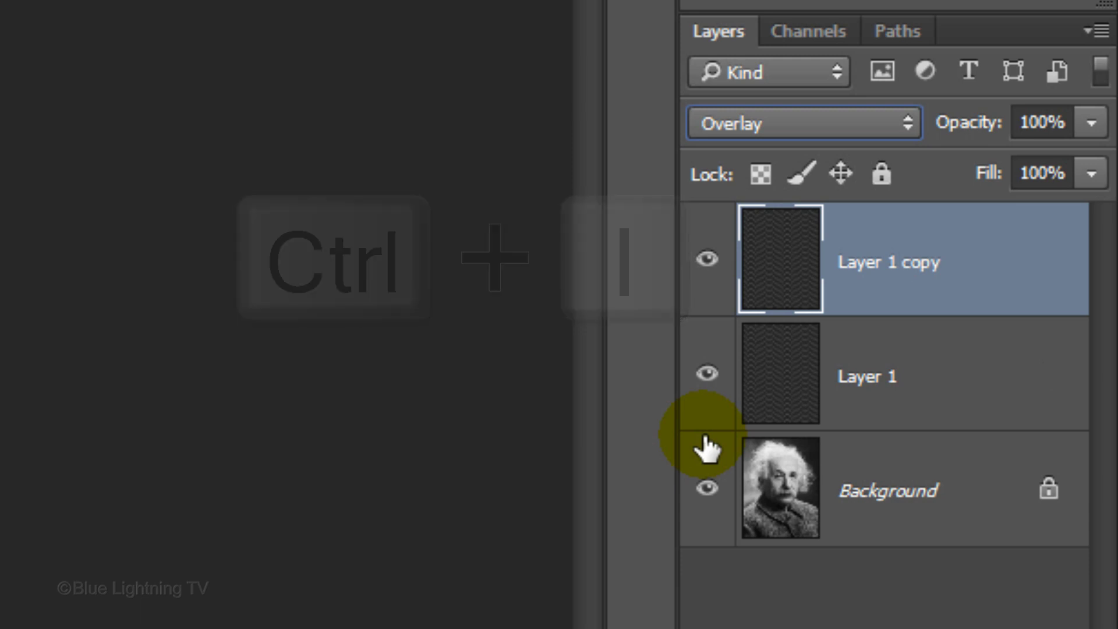
{"action": "key", "text": "ctrl+i"}
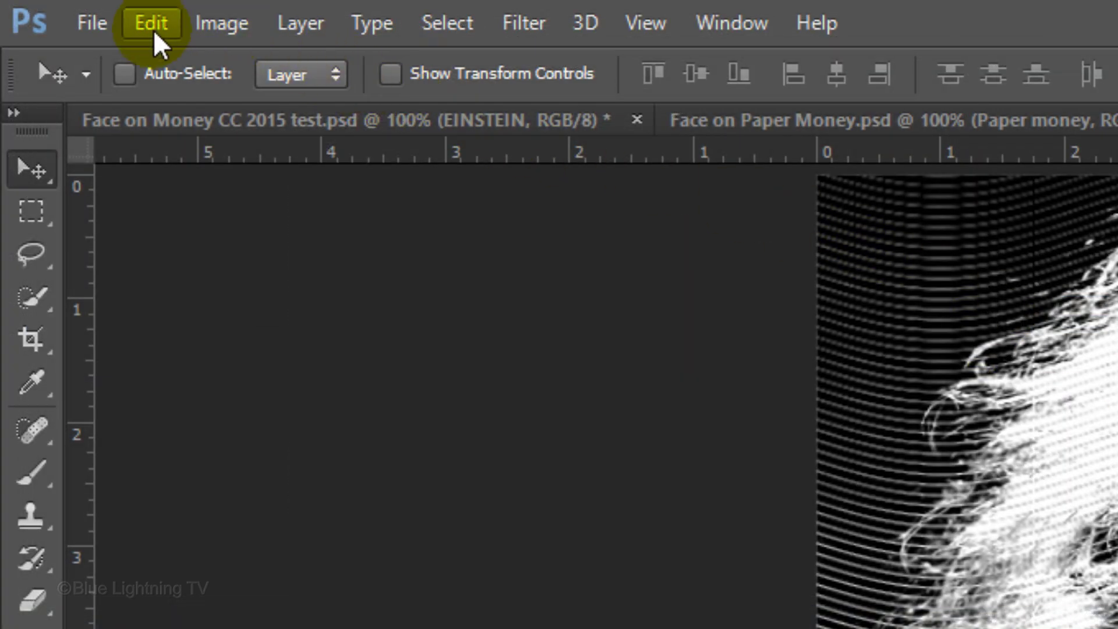
{"action": "left_click", "coordinate": [54, 9]}
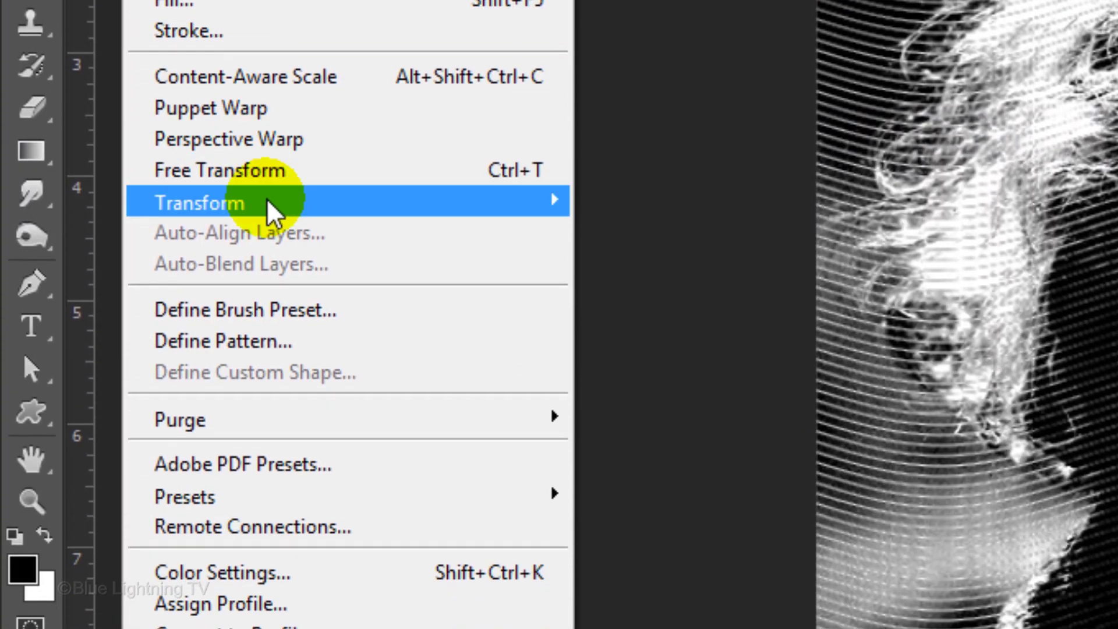
{"action": "mouse_move", "coordinate": [271, 213]}
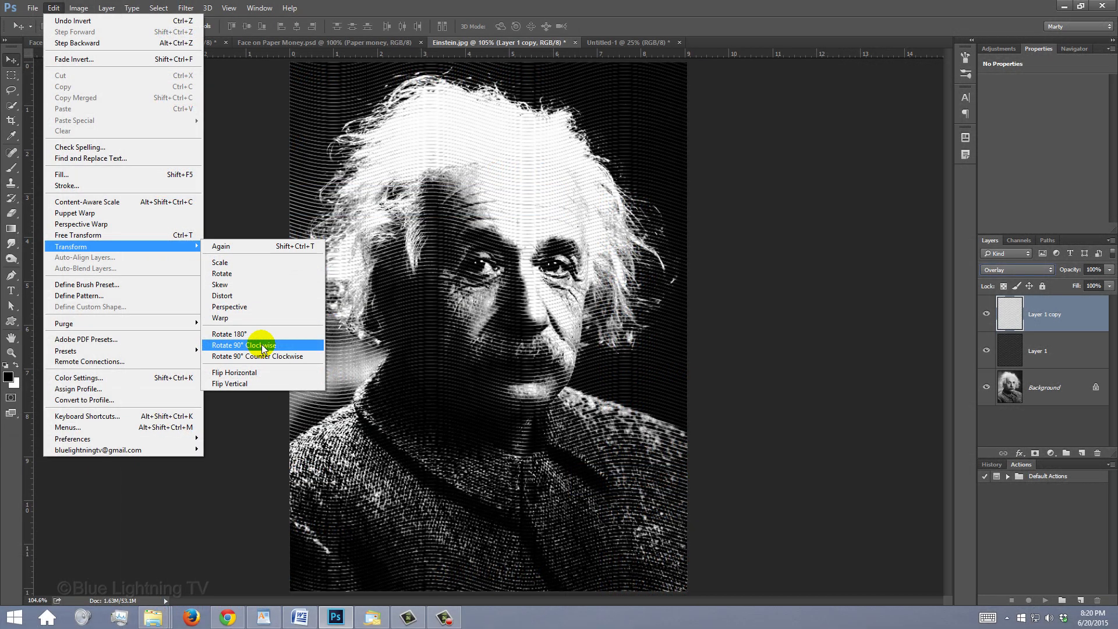
{"action": "left_click", "coordinate": [731, 482]}
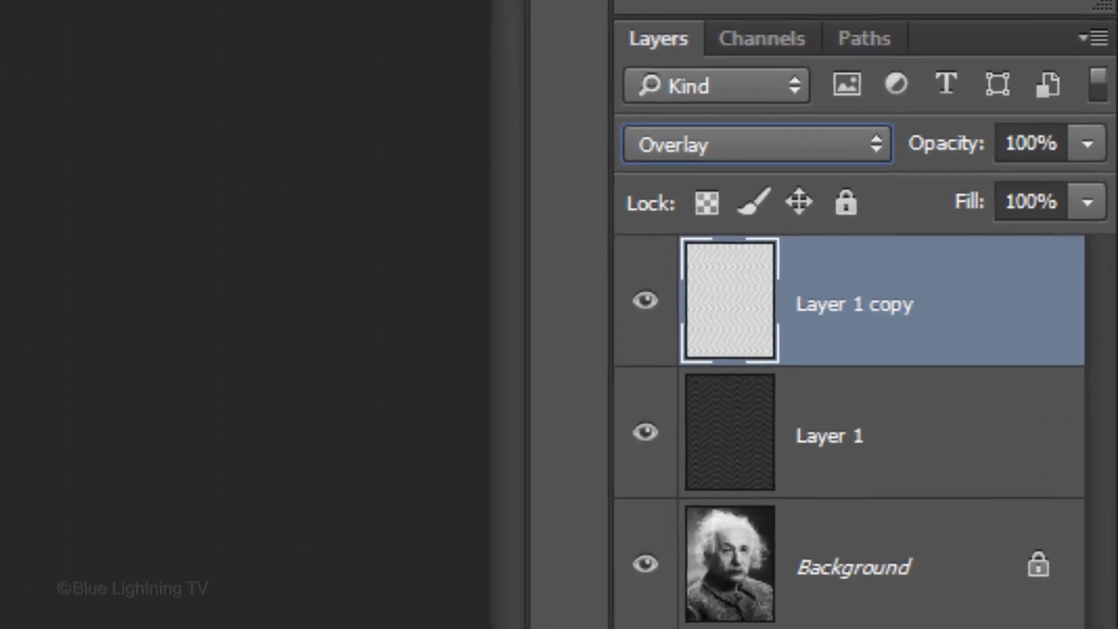
- Stamp the visible layers into one, drop it into the banknote document, and load the Inside Frame oval selection
{"action": "key", "text": "ctrl+shift+alt+e"}
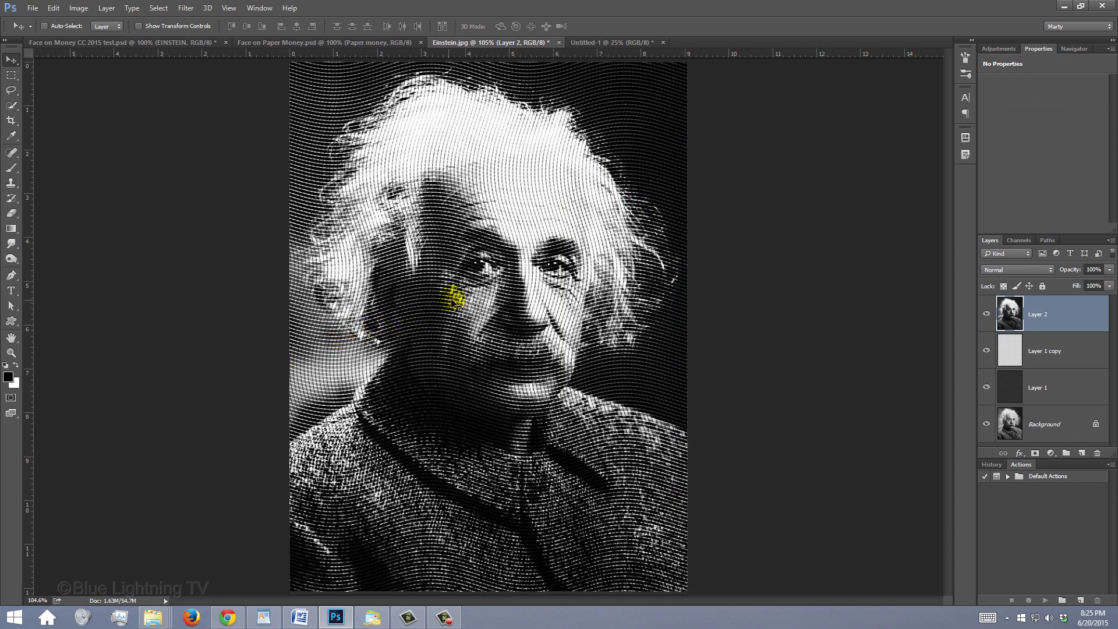
{"action": "left_click_drag", "start_coordinate": [453, 300], "coordinate": [379, 47]}
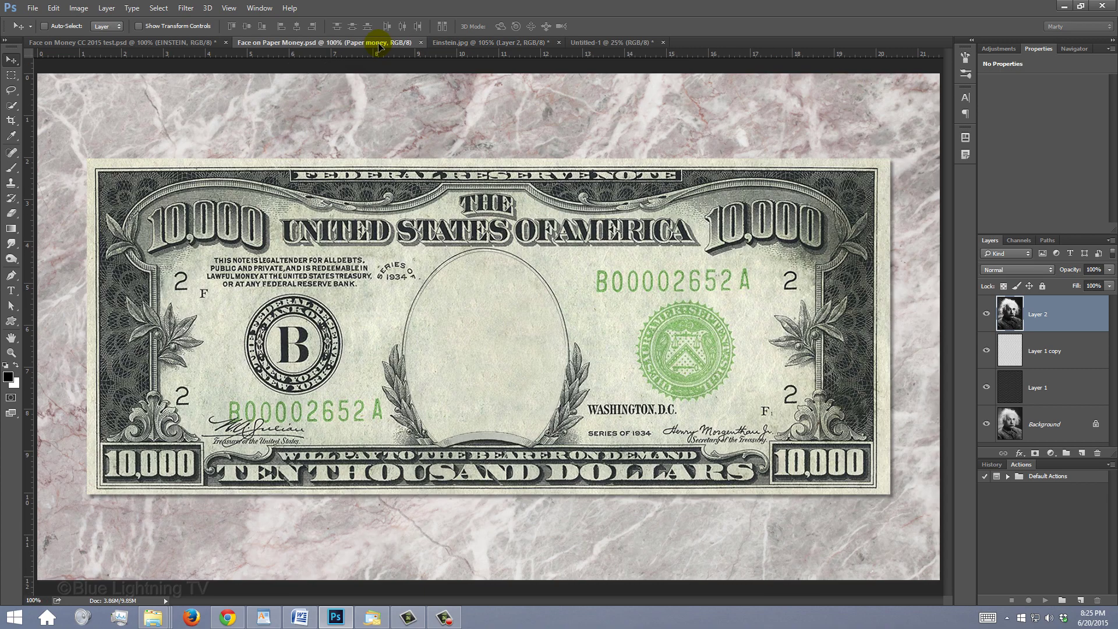
{"action": "left_click_drag", "start_coordinate": [378, 46], "coordinate": [490, 362]}
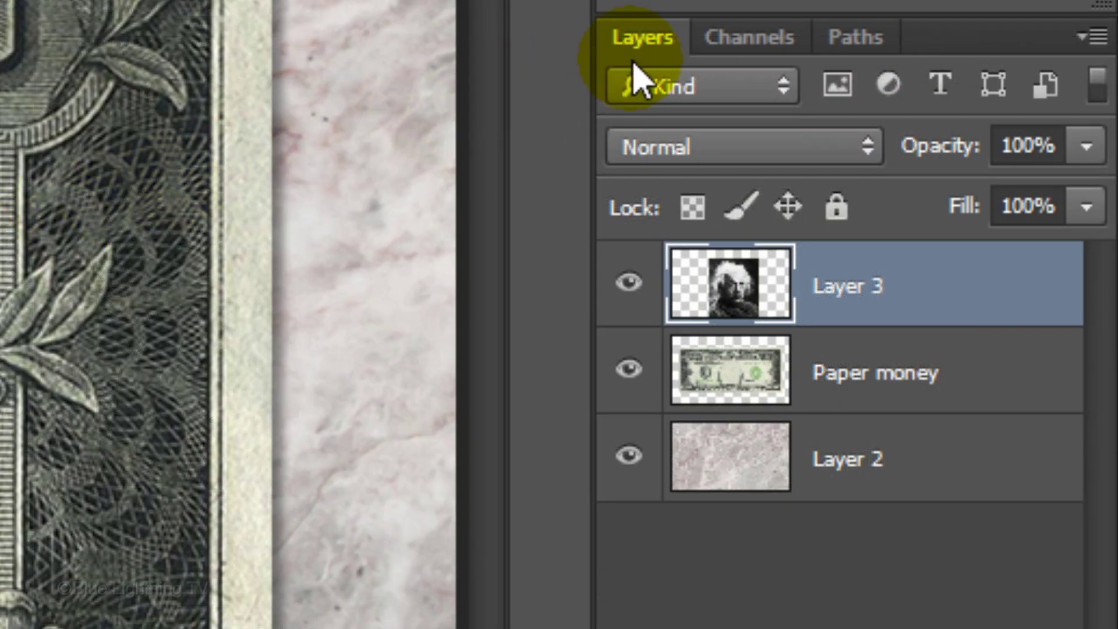
{"action": "left_click", "coordinate": [1019, 240]}
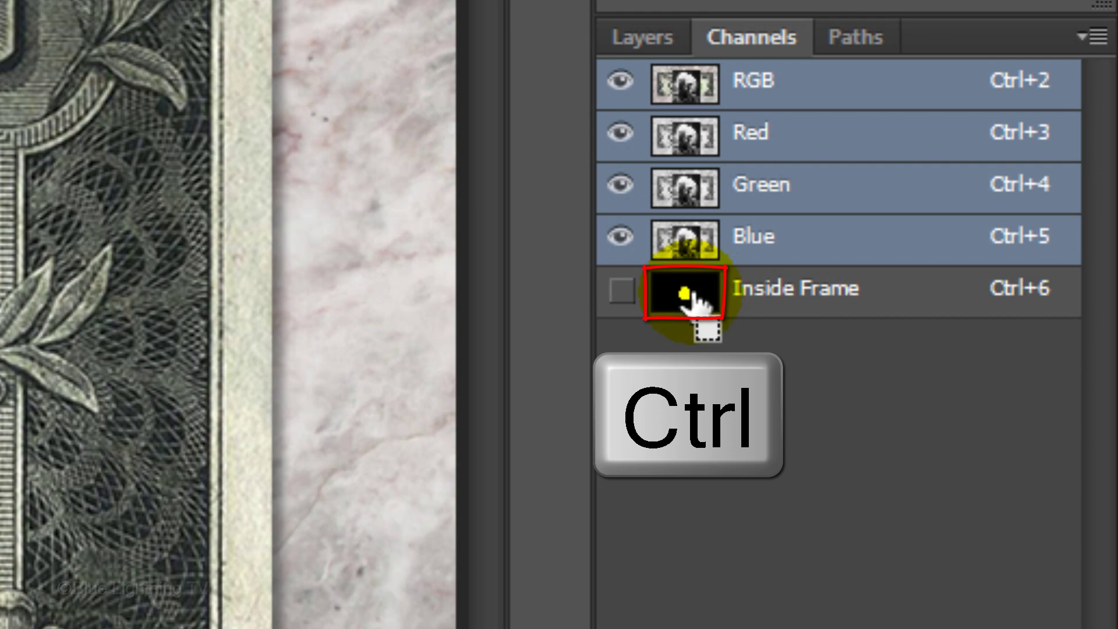
{"action": "left_click", "coordinate": [686, 293], "text": "ctrl"}
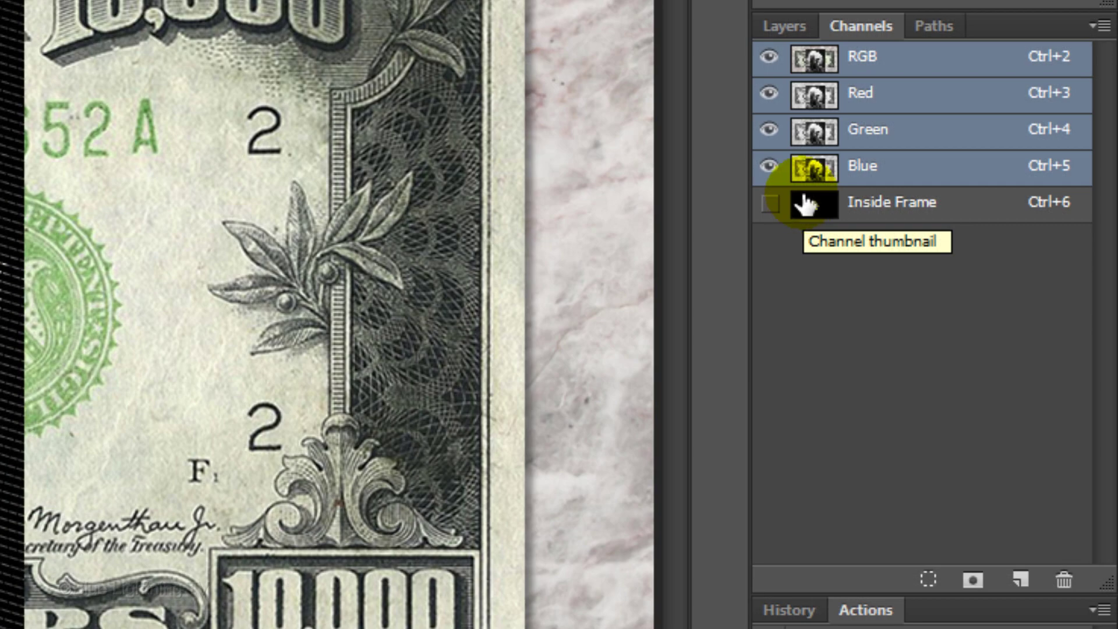
- Add an oval layer mask to Layer 3, unlink it, and target the portrait image
{"action": "left_click", "coordinate": [783, 26]}
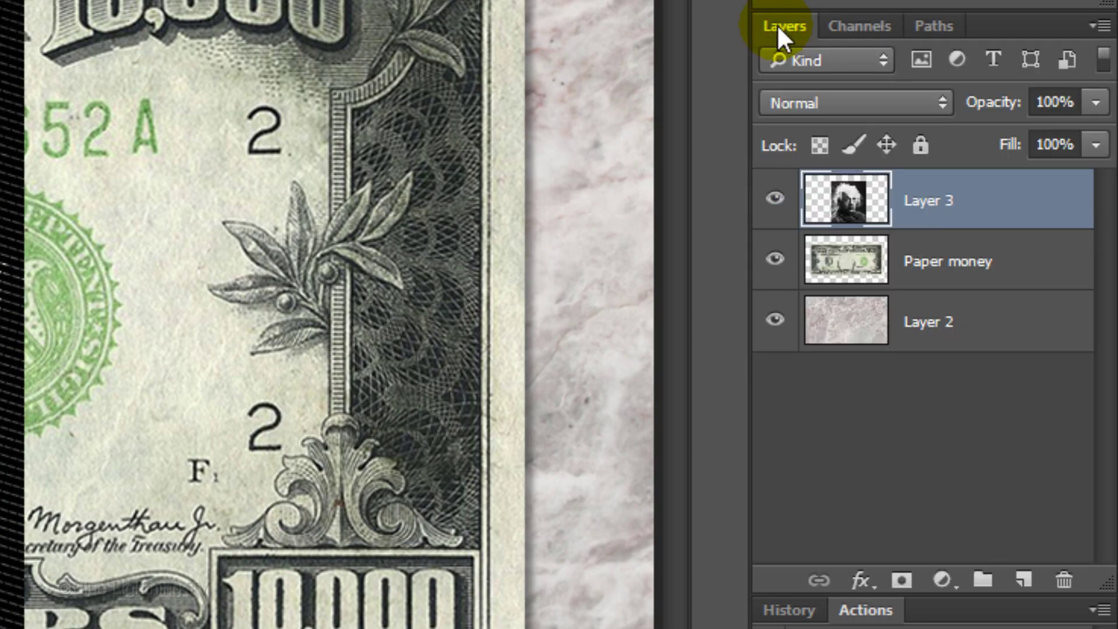
{"action": "left_click", "coordinate": [901, 581]}
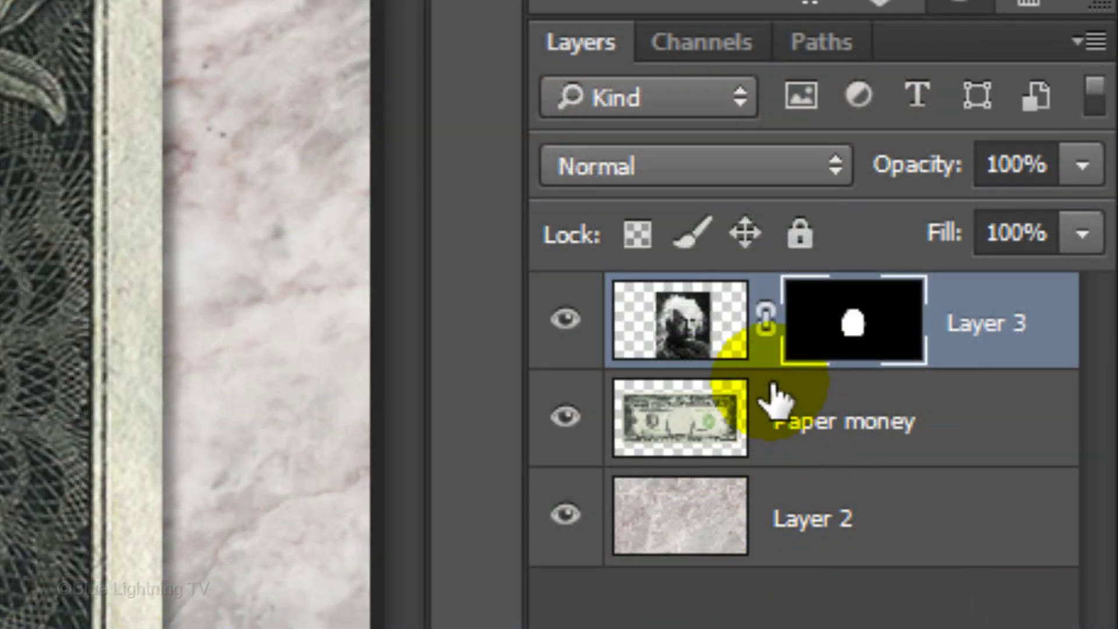
{"action": "left_click", "coordinate": [765, 318]}
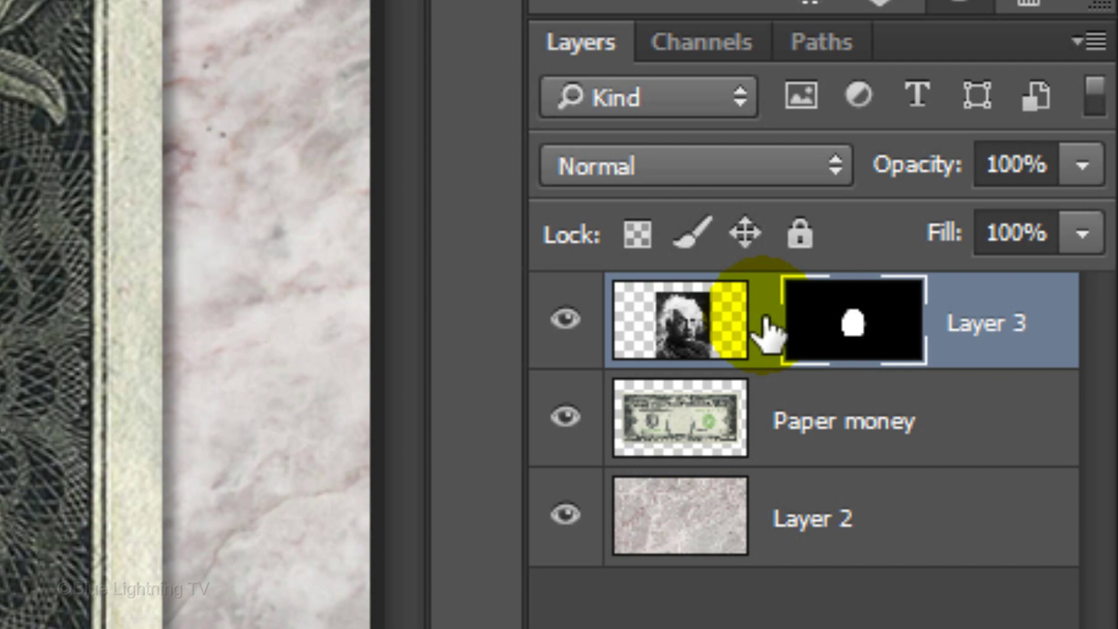
{"action": "left_click", "coordinate": [680, 319]}
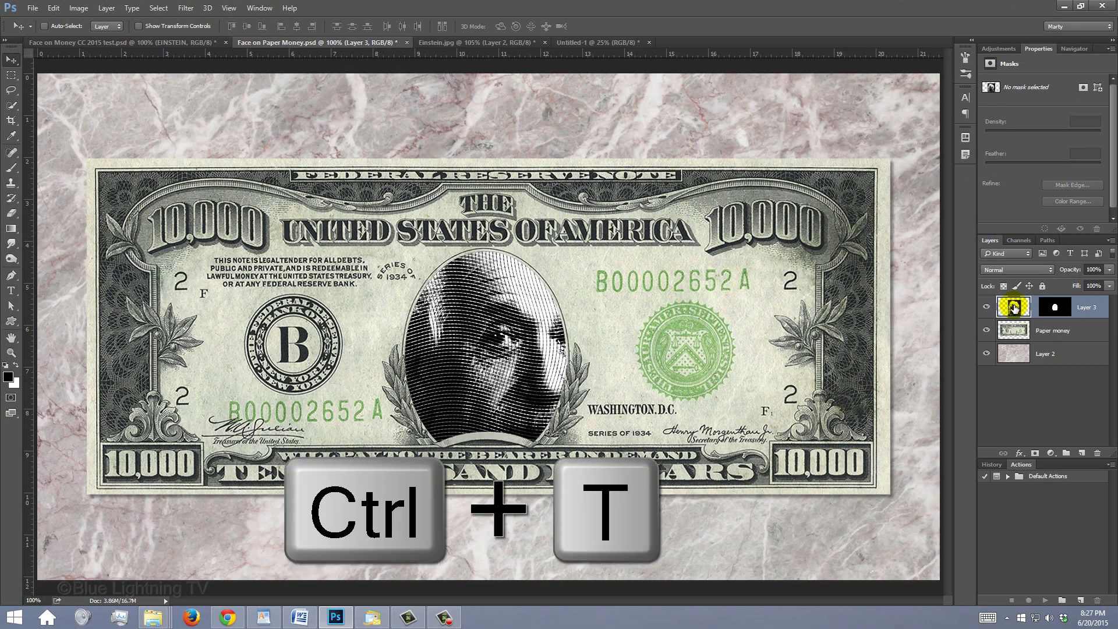
- Scale the Einstein portrait to about 49% and centre his head in the bill's oval
{"action": "key", "text": "ctrl+t"}
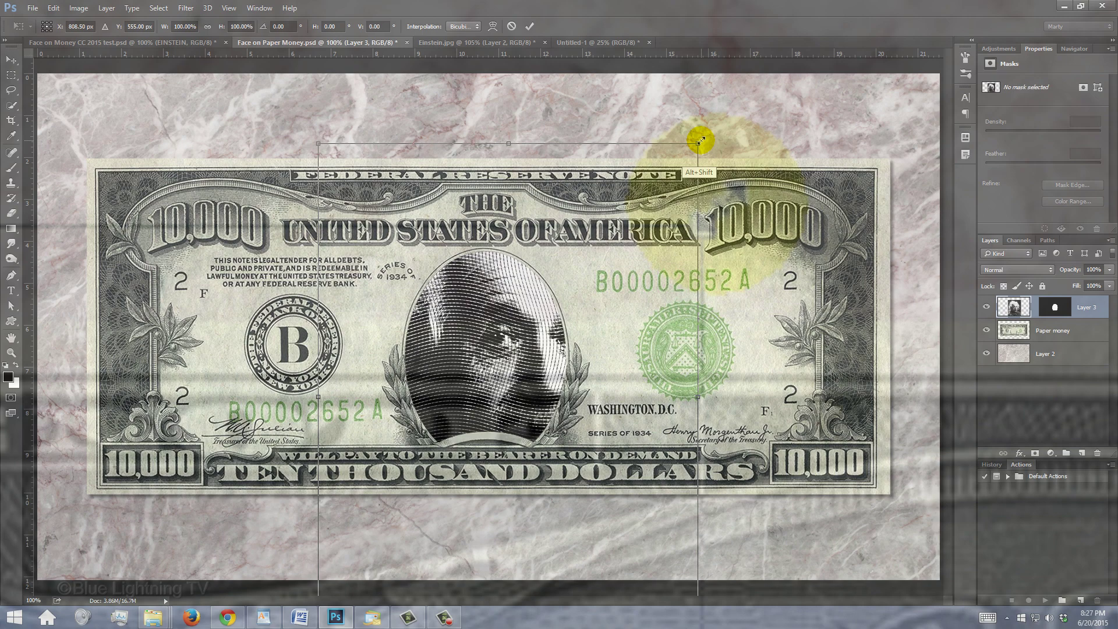
{"action": "left_click_drag", "start_coordinate": [707, 132], "coordinate": [591, 234]}
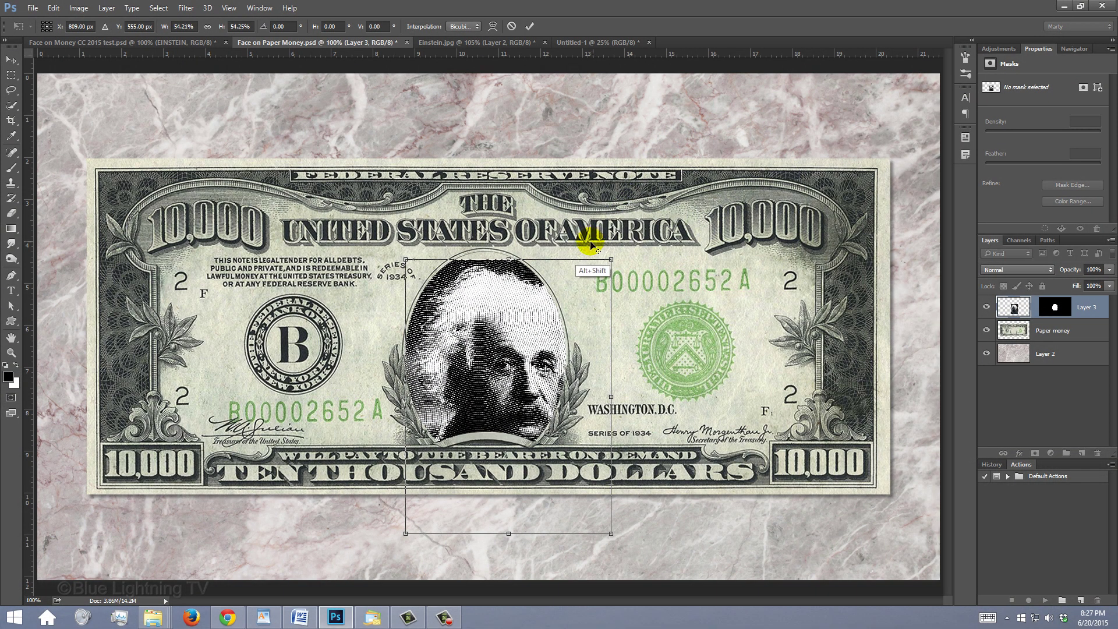
{"action": "left_click_drag", "start_coordinate": [508, 305], "coordinate": [497, 292]}
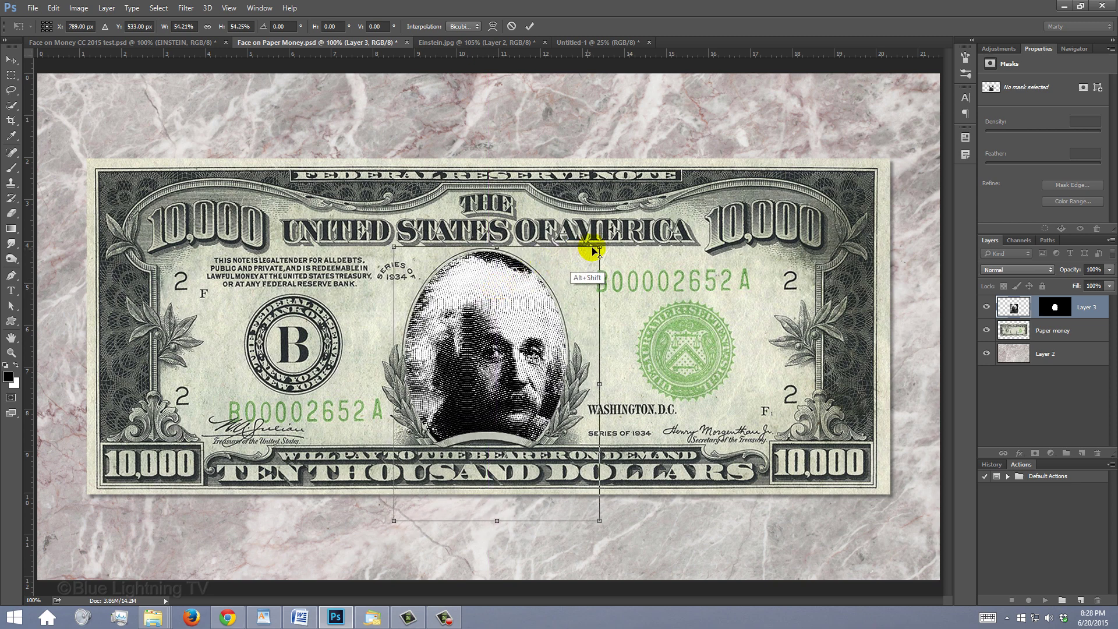
{"action": "left_click_drag", "start_coordinate": [600, 247], "coordinate": [591, 256]}
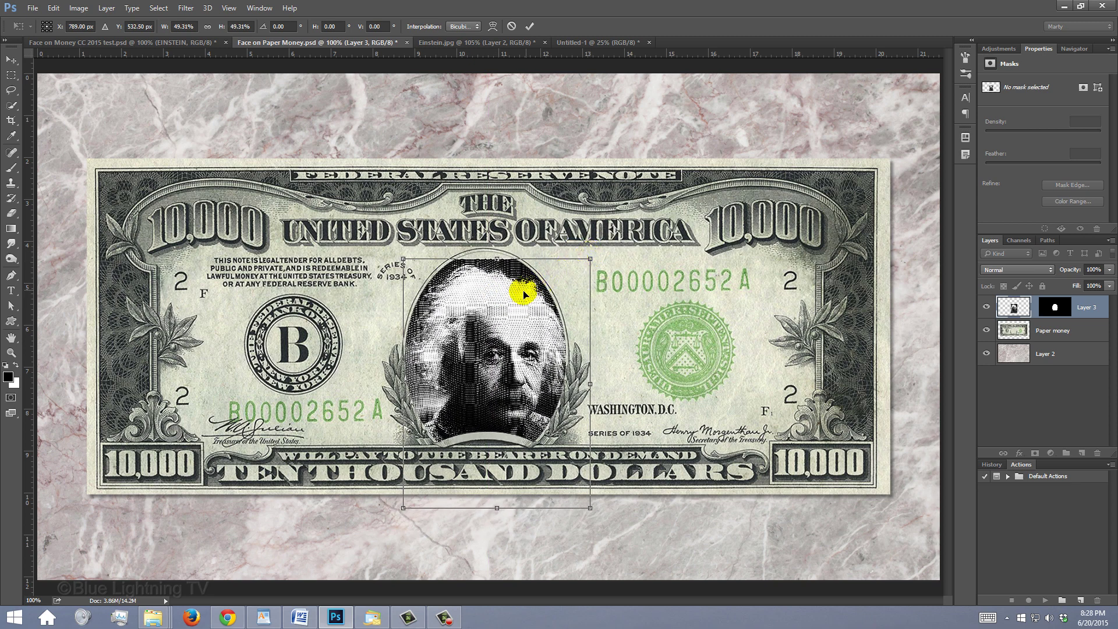
{"action": "left_click_drag", "start_coordinate": [516, 297], "coordinate": [519, 286]}
{"action": "key", "text": "Return"}
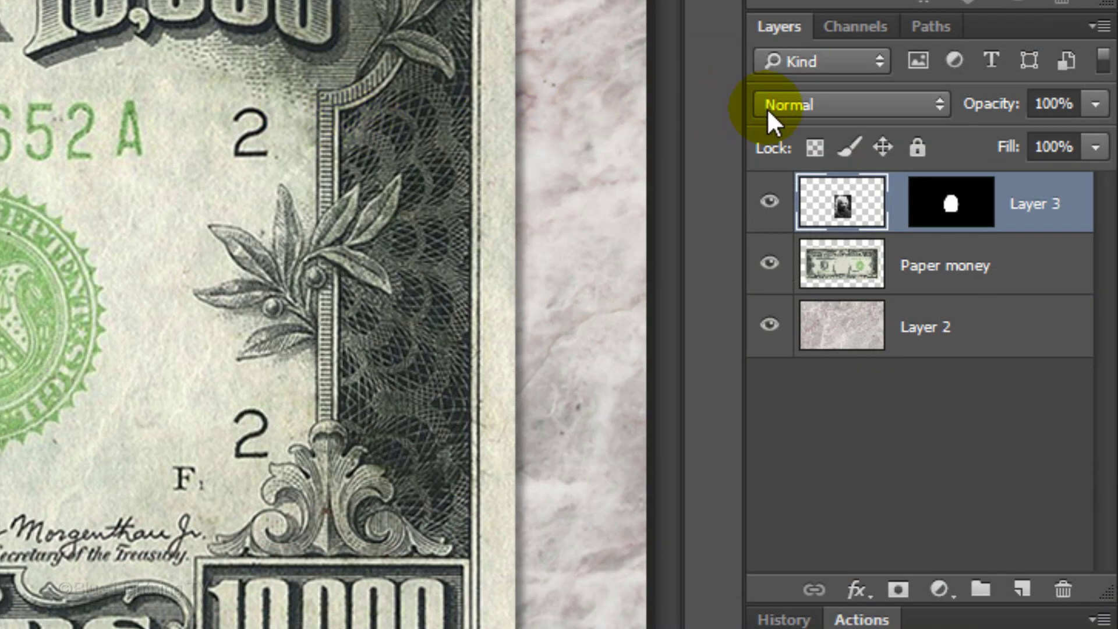
- Add an Exposure adjustment clipped to Layer 3 with Gamma Correction raised to 2.00
{"action": "left_click", "coordinate": [998, 267]}
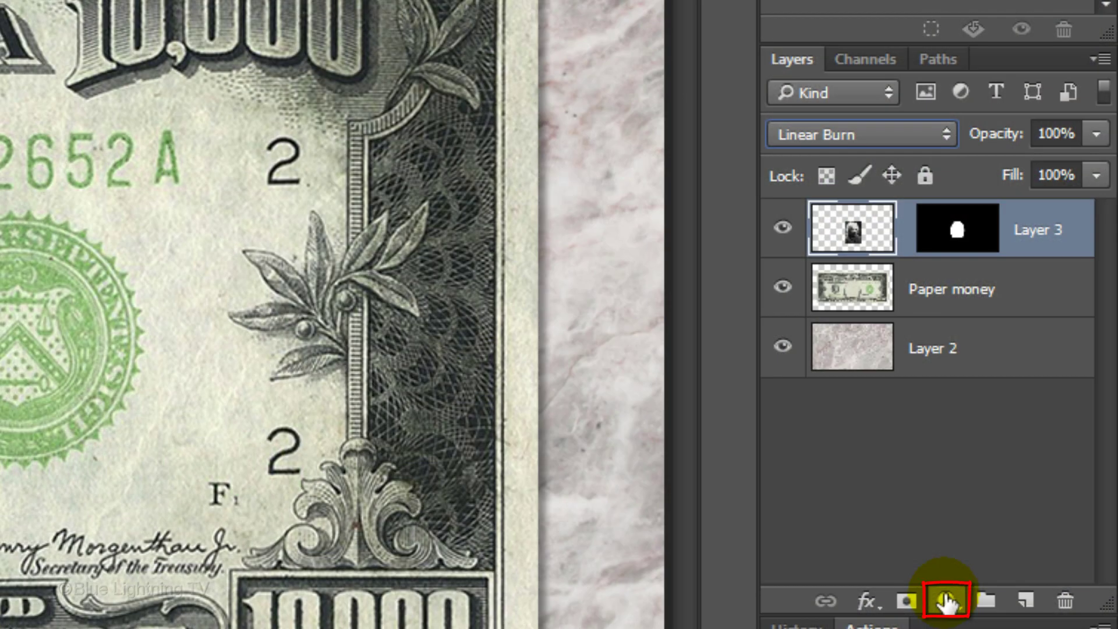
{"action": "left_click", "coordinate": [947, 602]}
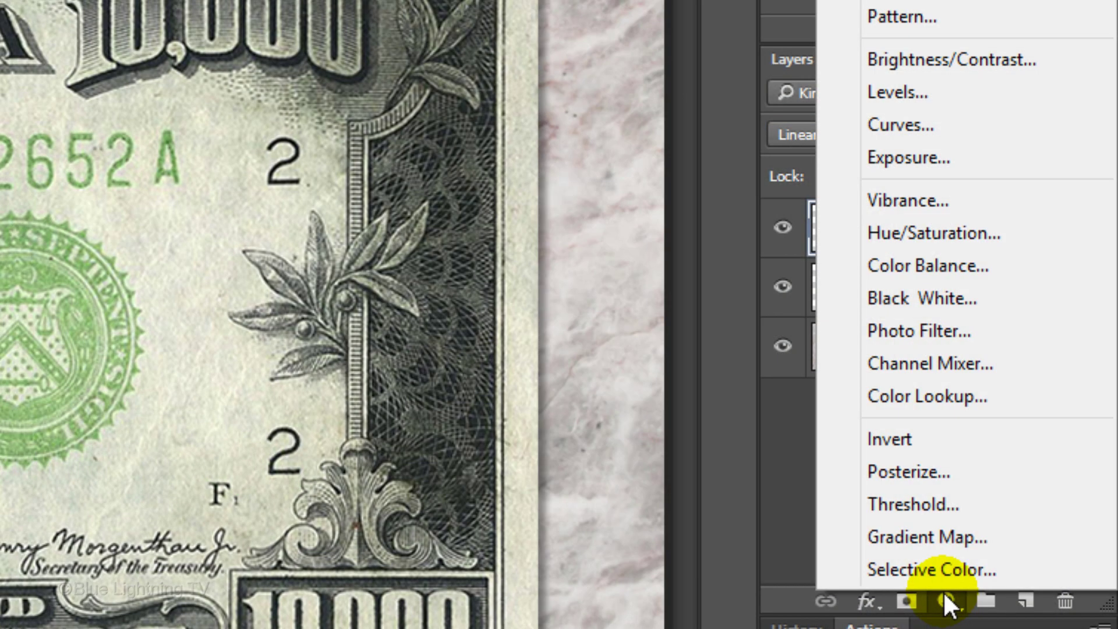
{"action": "left_click", "coordinate": [934, 159]}
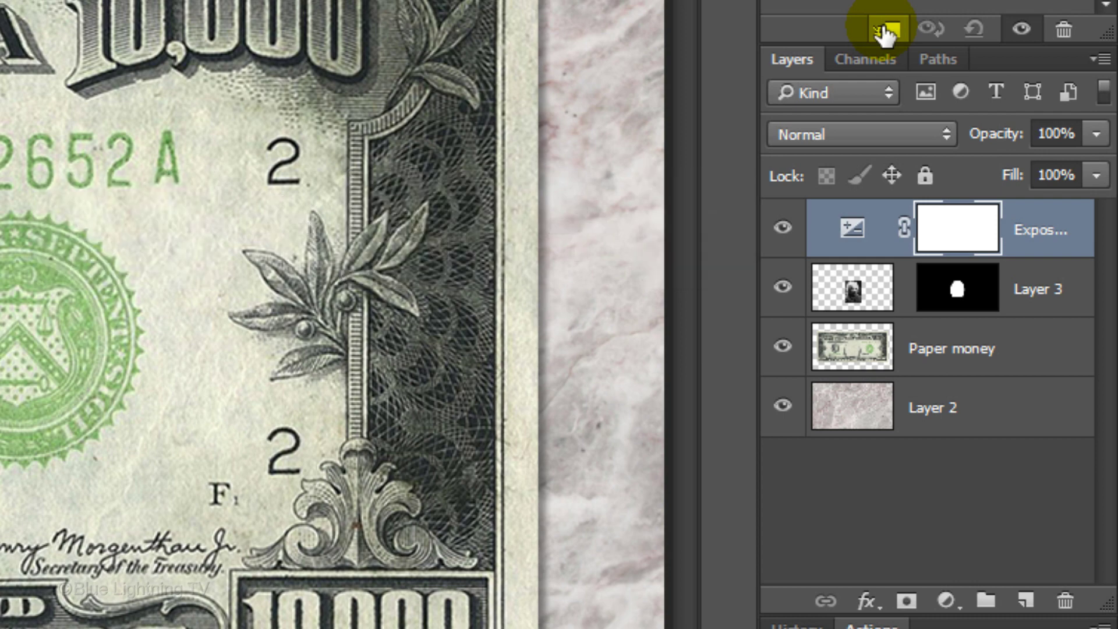
{"action": "left_click", "coordinate": [884, 32]}
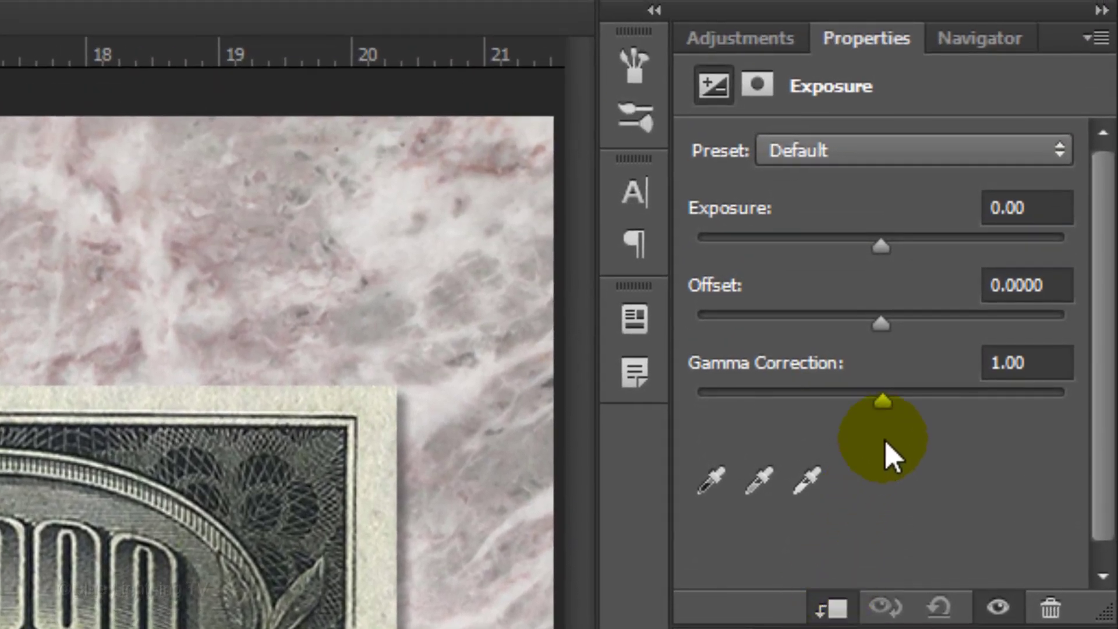
{"action": "left_click", "coordinate": [890, 317]}
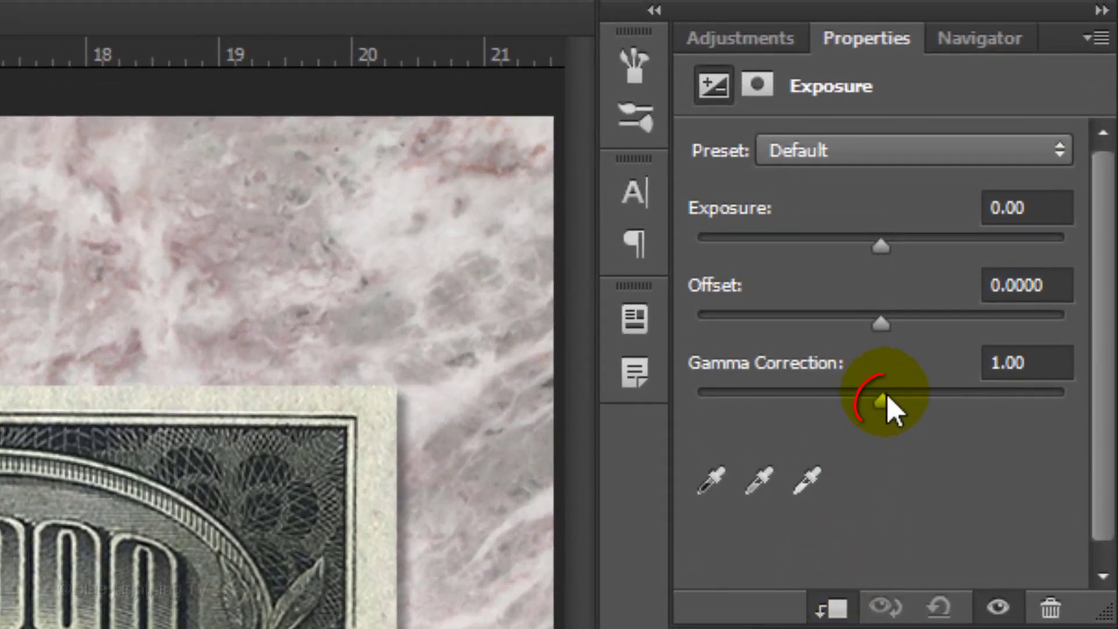
{"action": "left_click_drag", "start_coordinate": [886, 395], "coordinate": [794, 406]}
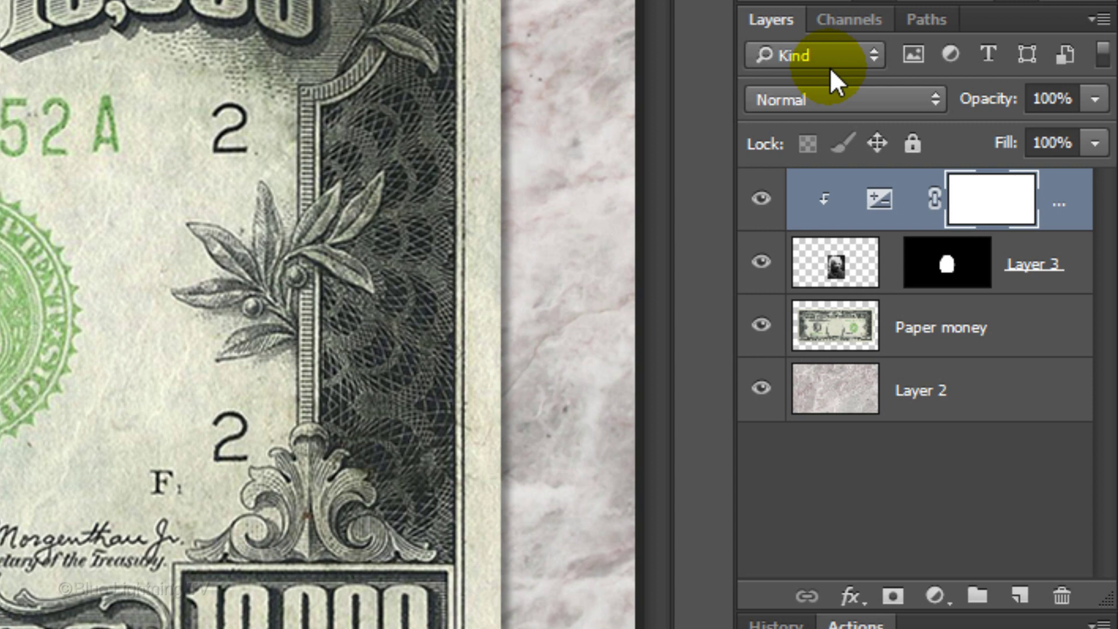
- Select Layer 3 and pick the Horizontal Type Tool with the Legal Tender Regular font
{"action": "left_click", "coordinate": [836, 265], "text": "ctrl"}
{"action": "left_click", "coordinate": [837, 265]}
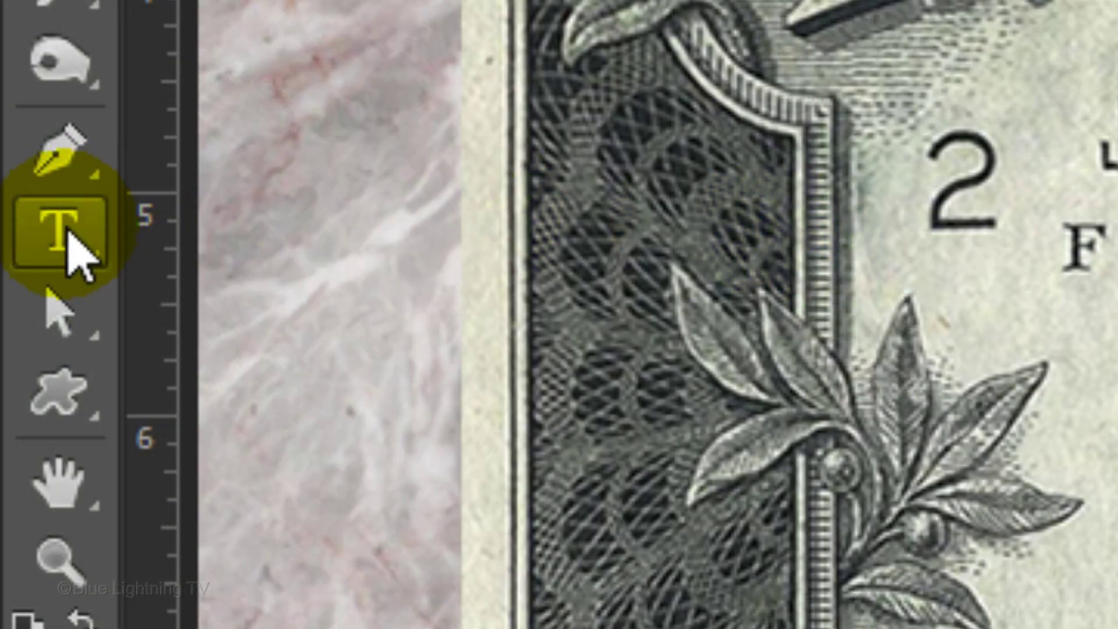
{"action": "left_click", "coordinate": [65, 245]}
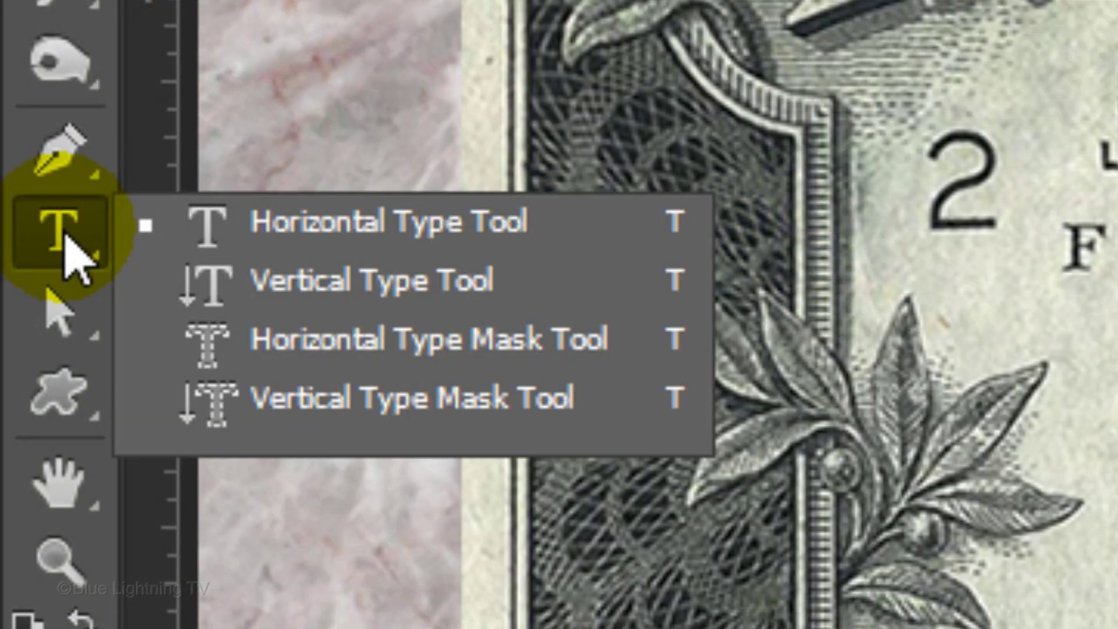
{"action": "left_click", "coordinate": [322, 210]}
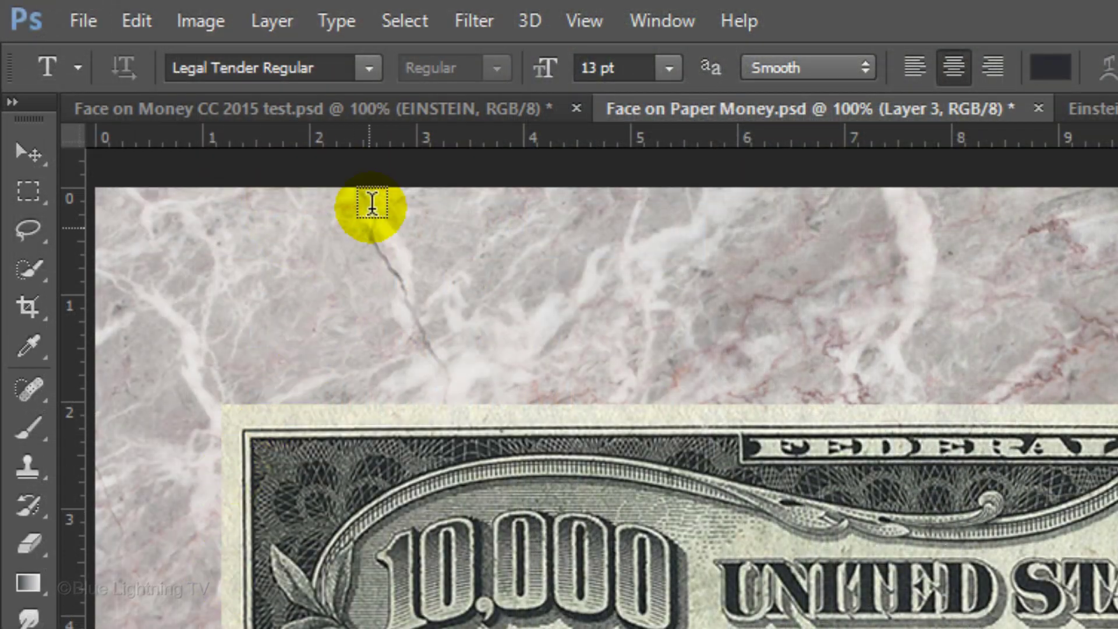
{"action": "left_click", "coordinate": [368, 68]}
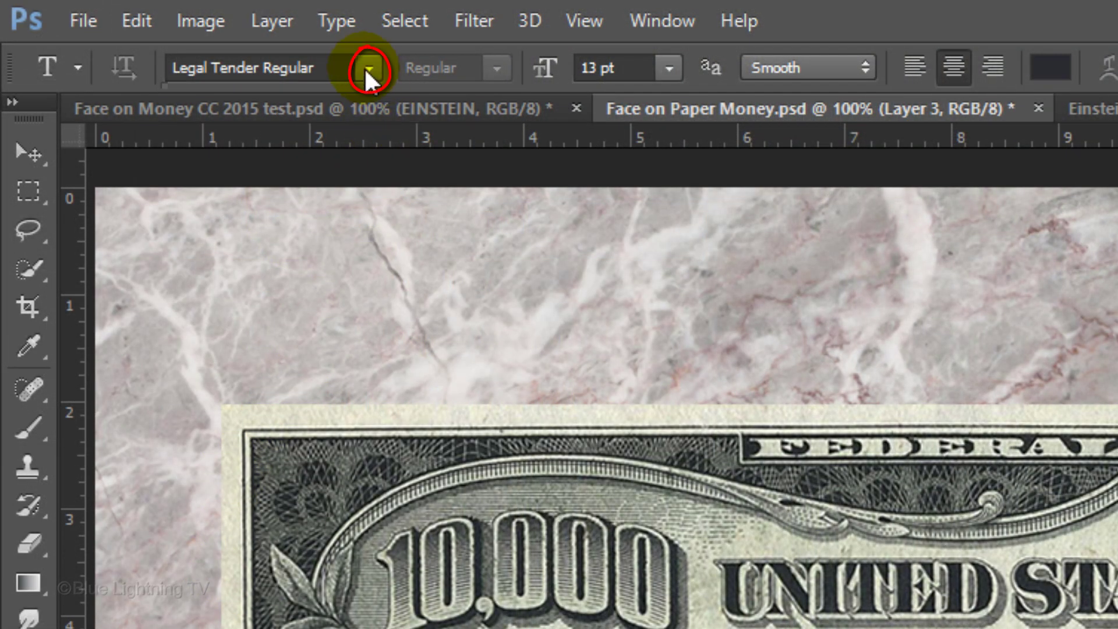
{"action": "type", "text": "legal"}
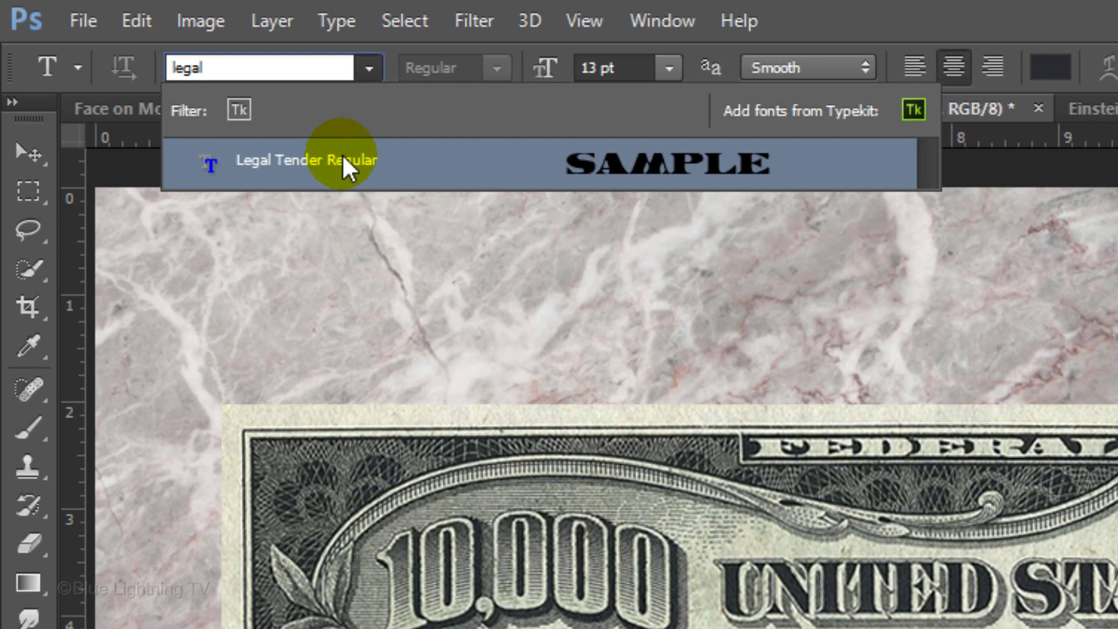
{"action": "left_click", "coordinate": [342, 156]}
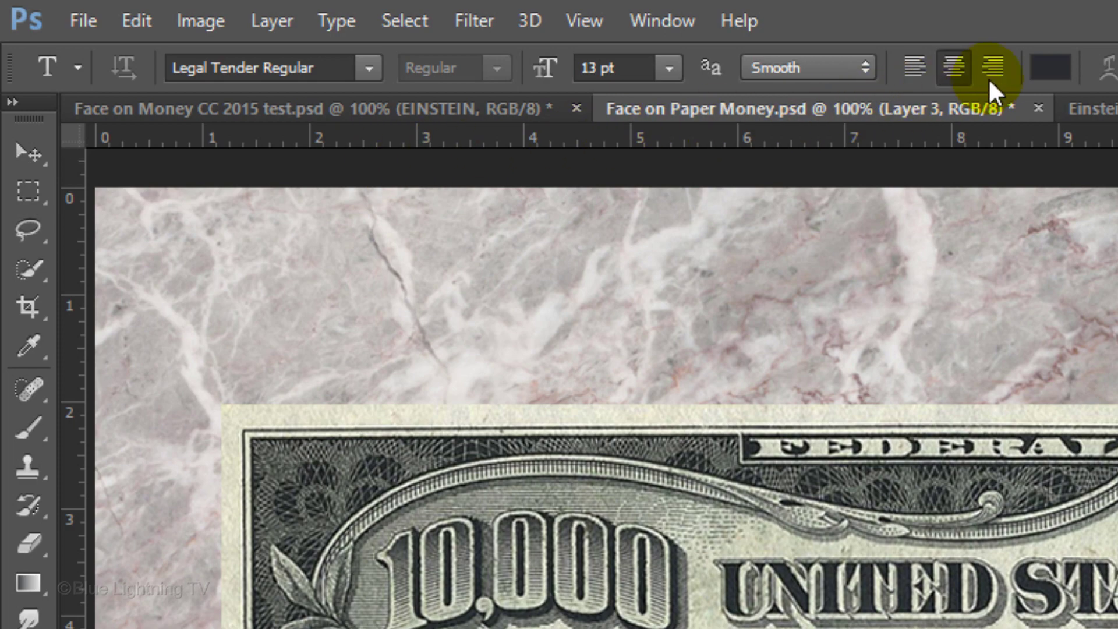
- Sample the text colour 2a3436 from the bill's dark lettering
{"action": "left_click", "coordinate": [1049, 69]}
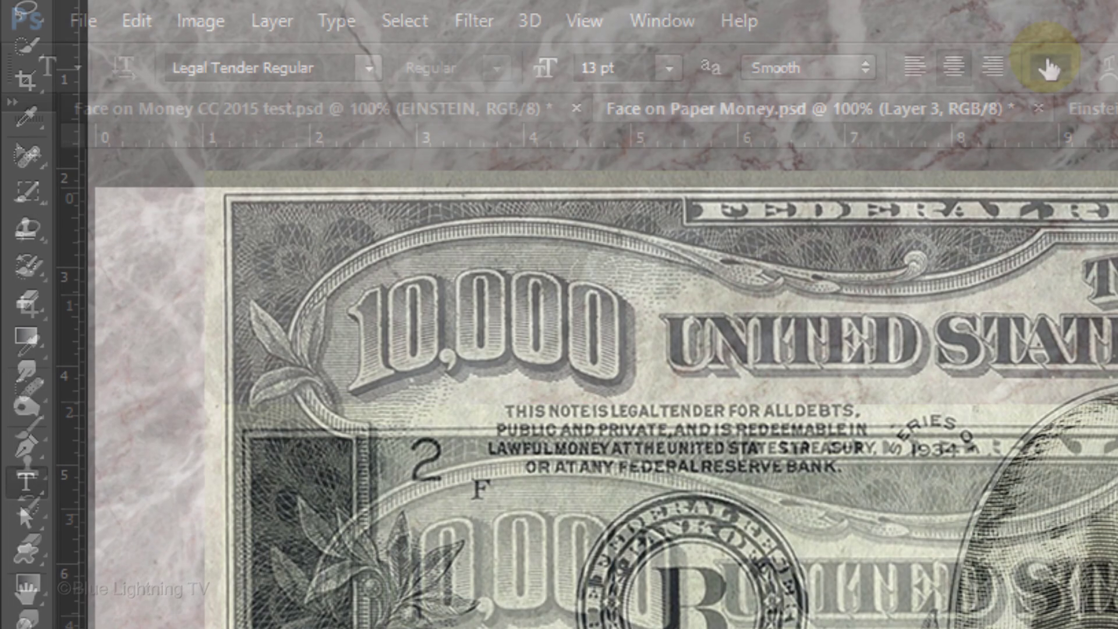
{"action": "left_click", "coordinate": [1087, 572]}
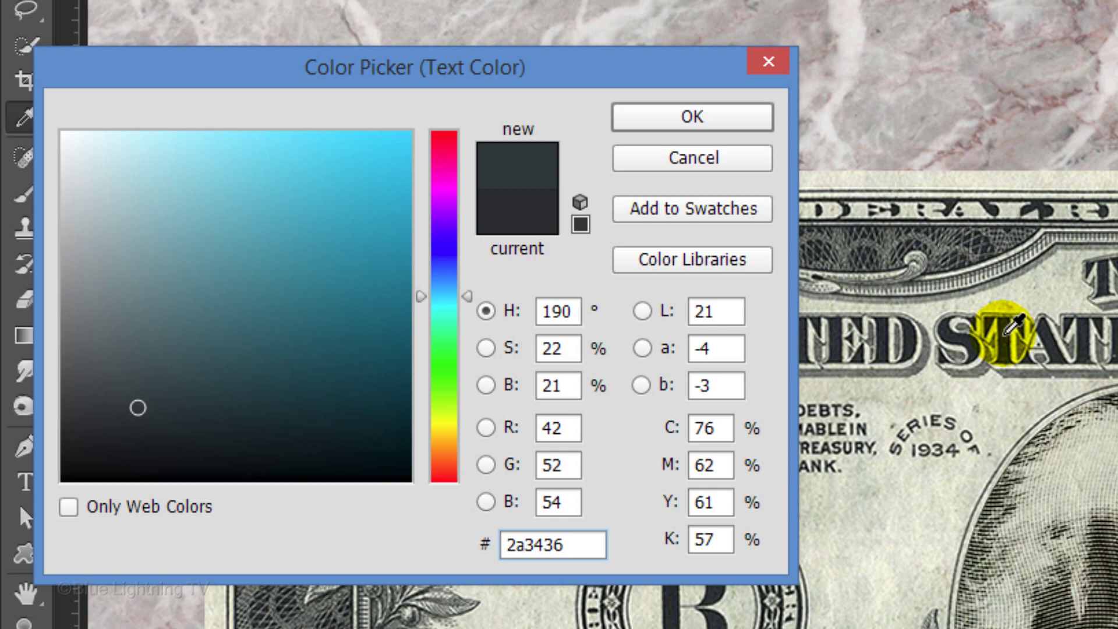
{"action": "left_click", "coordinate": [721, 119]}
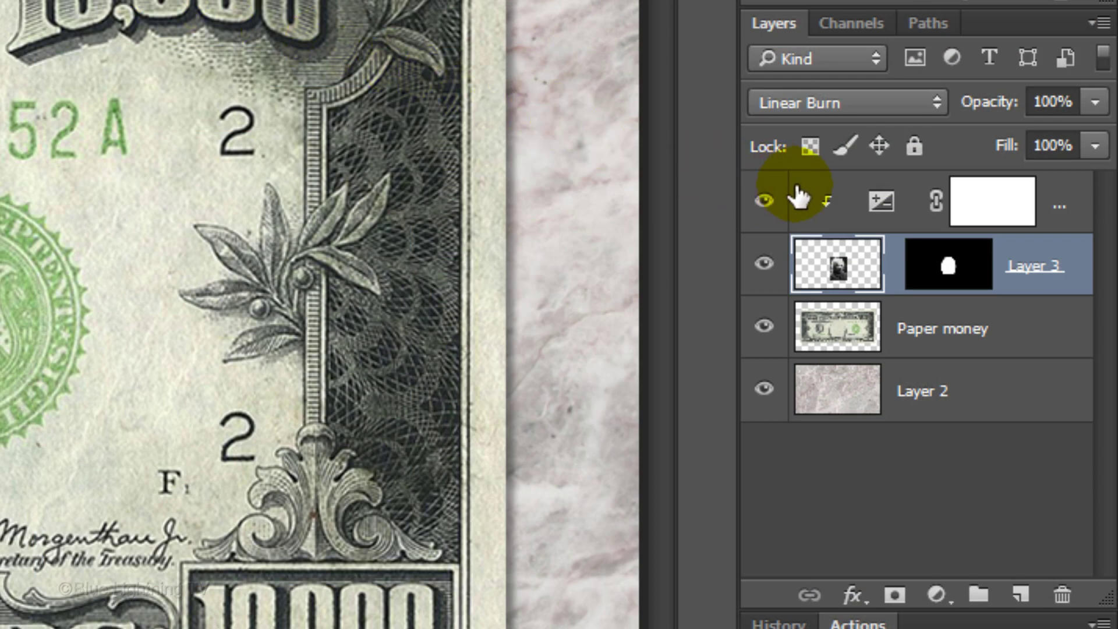
- Zoom into the banner below the portrait and type EINSTEIN on it
{"action": "left_click", "coordinate": [813, 200]}
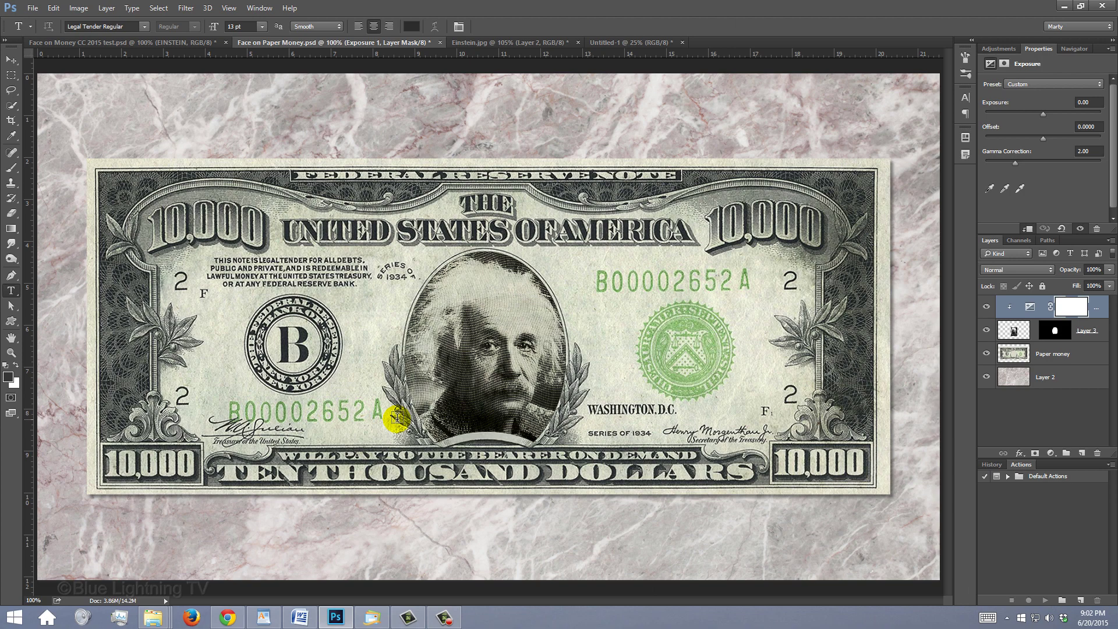
{"action": "key", "text": "z"}
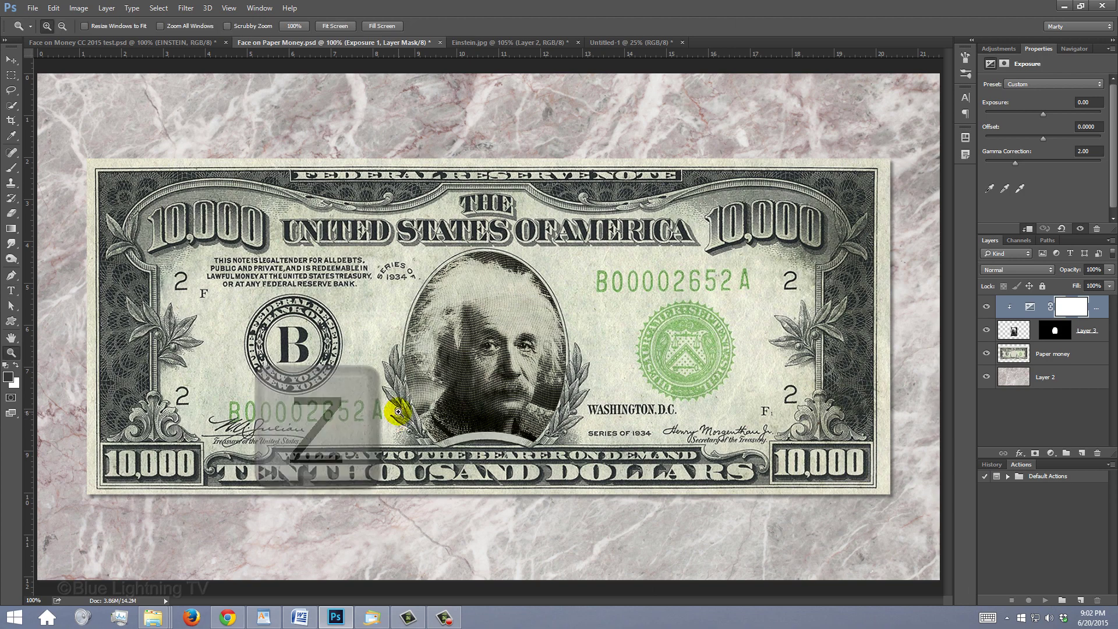
{"action": "left_click_drag", "start_coordinate": [398, 412], "coordinate": [564, 474]}
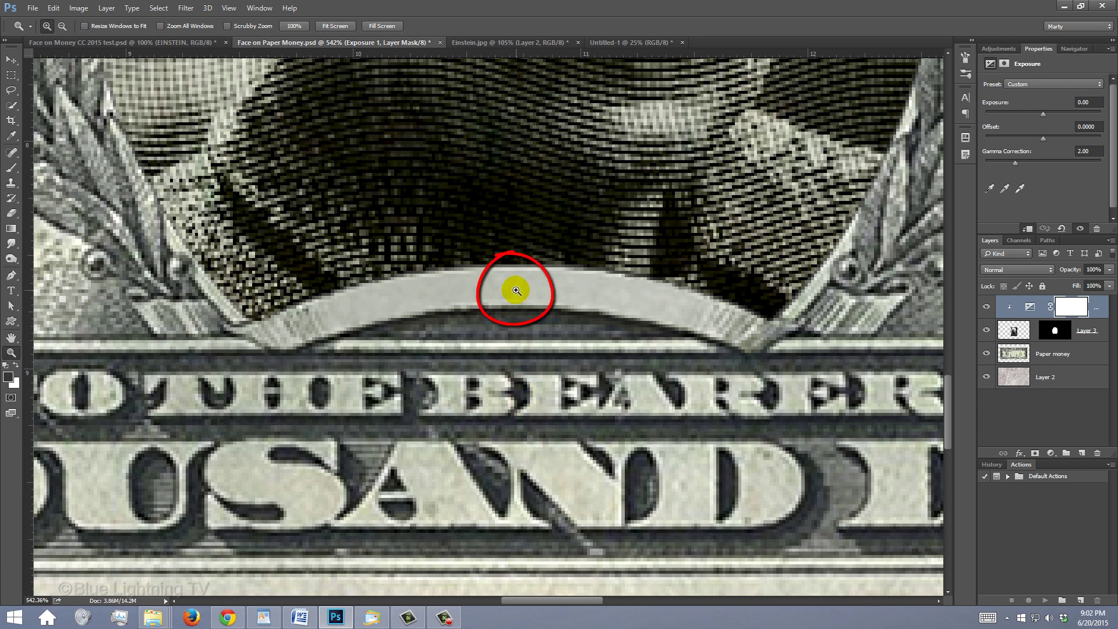
{"action": "key", "text": "t"}
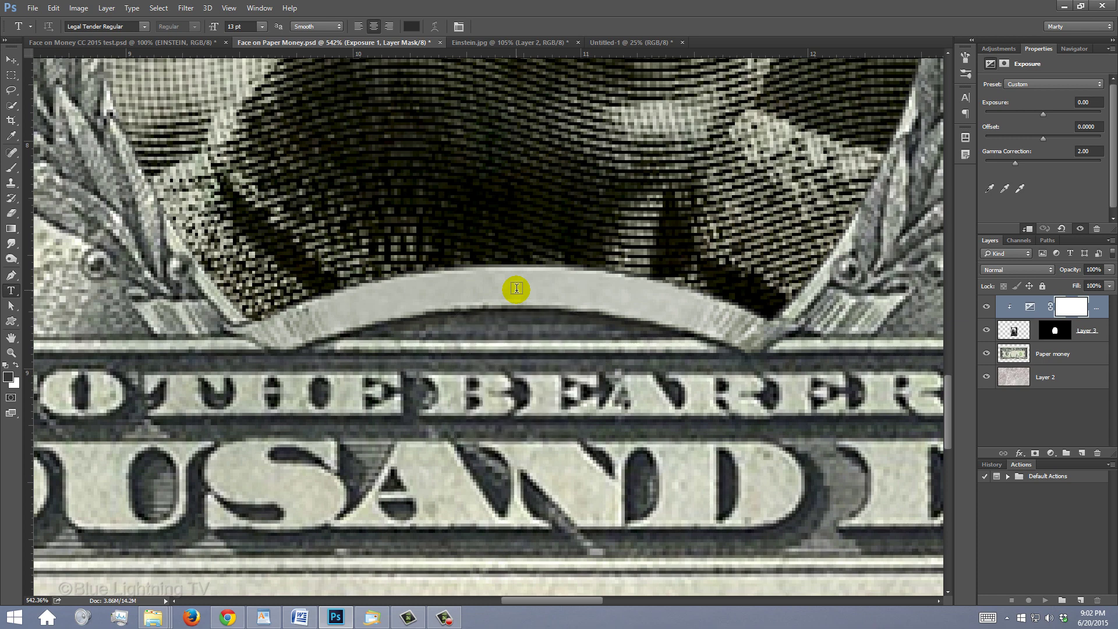
{"action": "left_click", "coordinate": [518, 291]}
{"action": "type", "text": "EINS"}
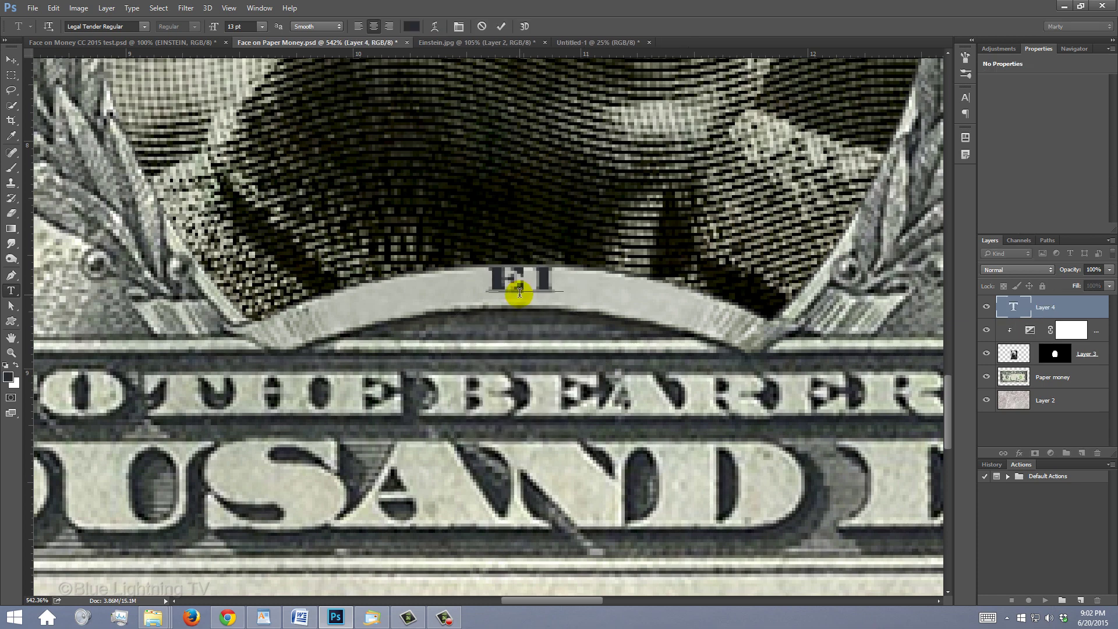
{"action": "type", "text": "TEIN"}
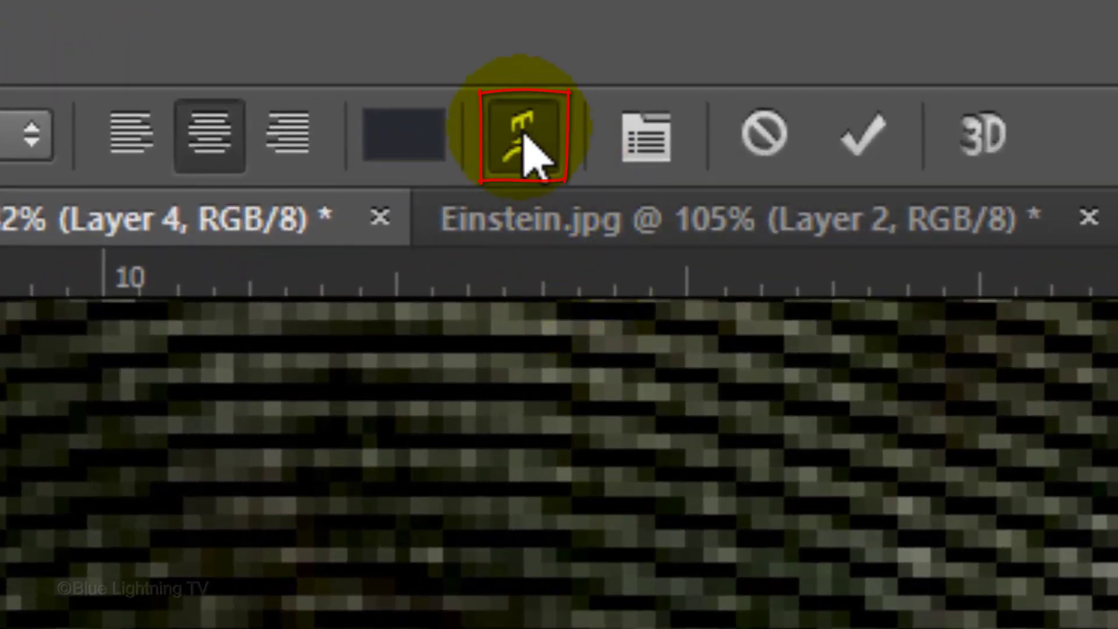
- Warp the EINSTEIN text with the Arc style at an 18% bend
{"action": "left_click", "coordinate": [524, 139]}
{"action": "left_click", "coordinate": [533, 137]}
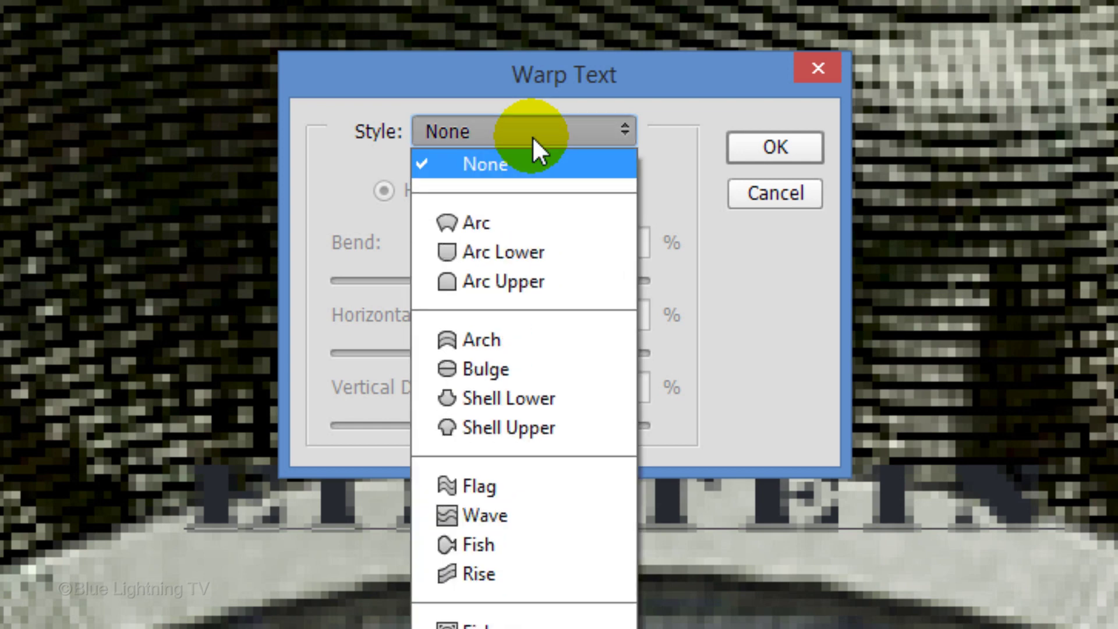
{"action": "left_click", "coordinate": [502, 220]}
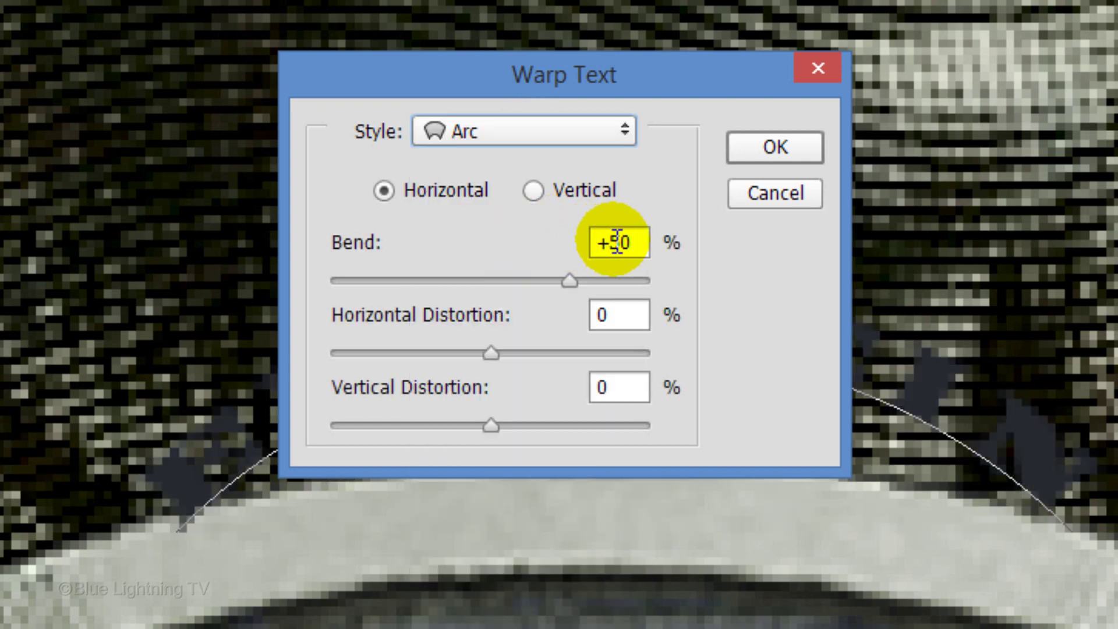
{"action": "left_click", "coordinate": [641, 243]}
{"action": "double_click", "coordinate": [641, 242]}
{"action": "type", "text": "18"}
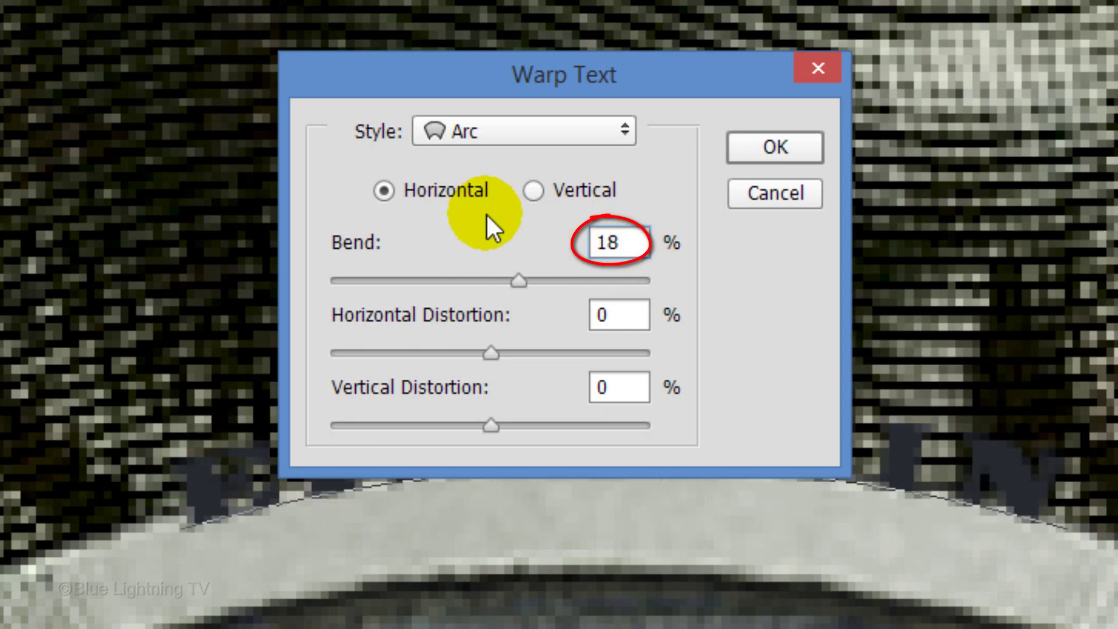
{"action": "left_click", "coordinate": [766, 145]}
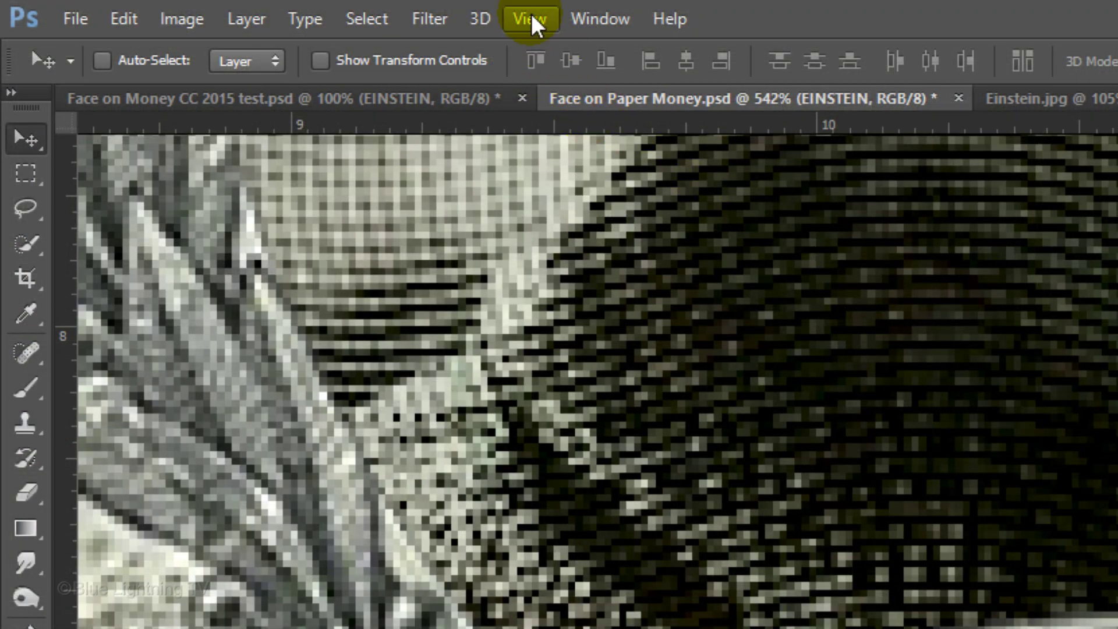
- Nudge the arched EINSTEIN text slightly right and down onto the banner, then view at 100%
{"action": "left_click", "coordinate": [531, 18]}
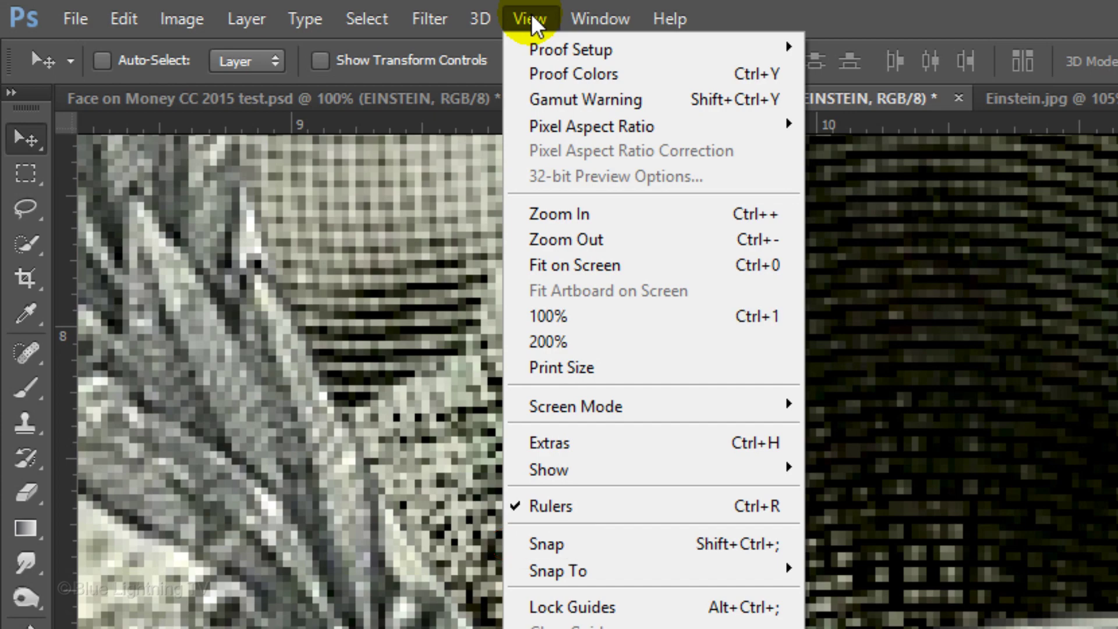
{"action": "key", "text": "Escape"}
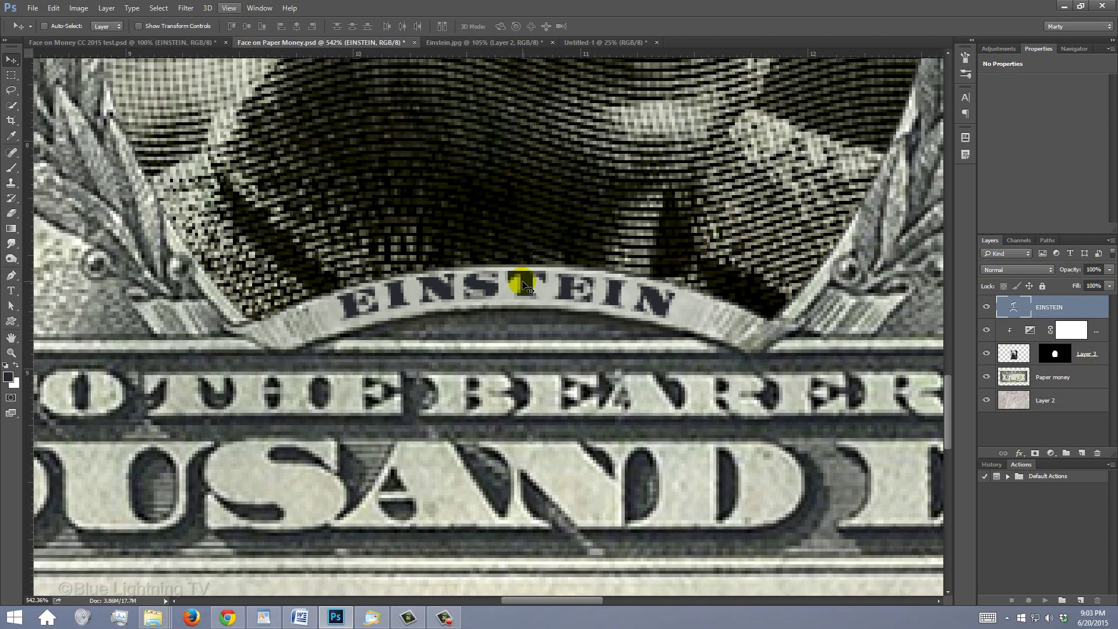
{"action": "left_click_drag", "start_coordinate": [523, 285], "coordinate": [529, 289]}
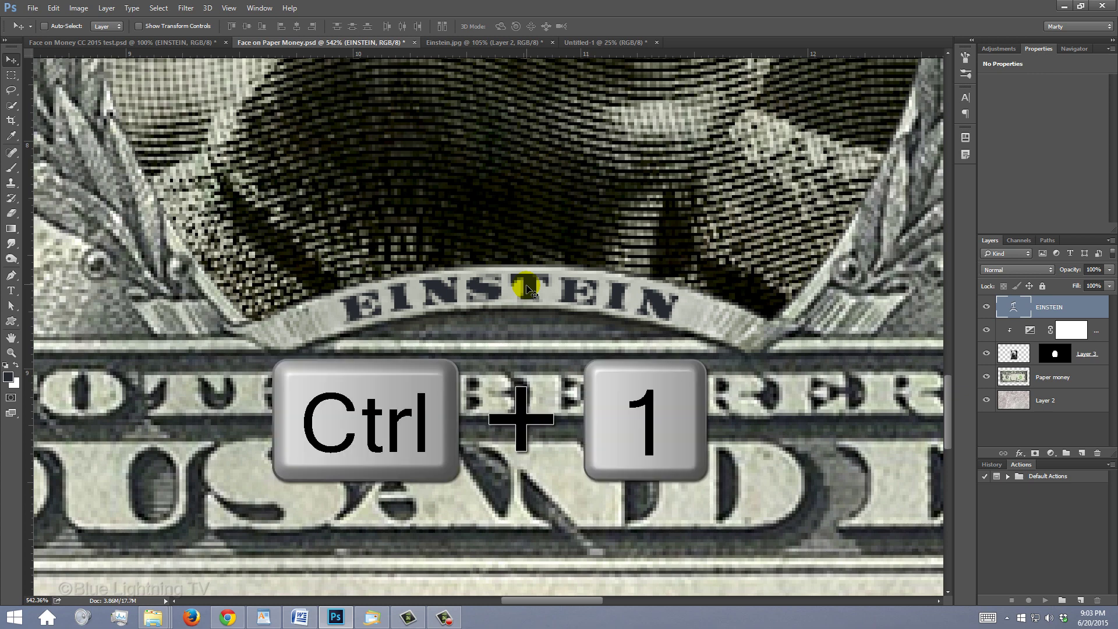
{"action": "key", "text": "ctrl+1"}
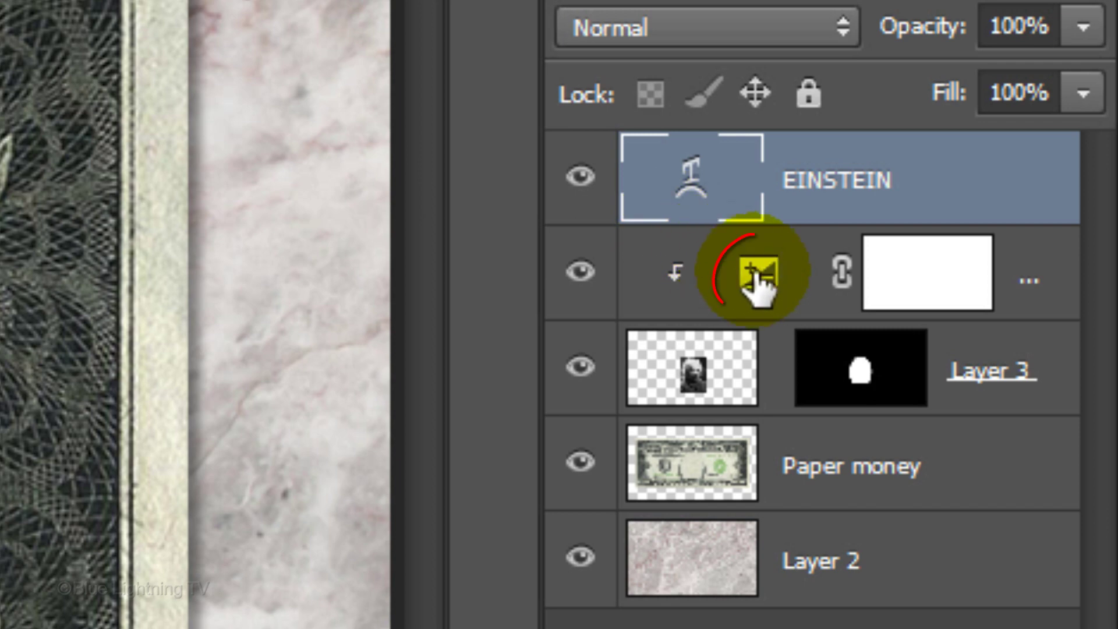
- Select the portrait's Exposure adjustment layer to edit its Gamma Correction
{"action": "left_click", "coordinate": [758, 275]}
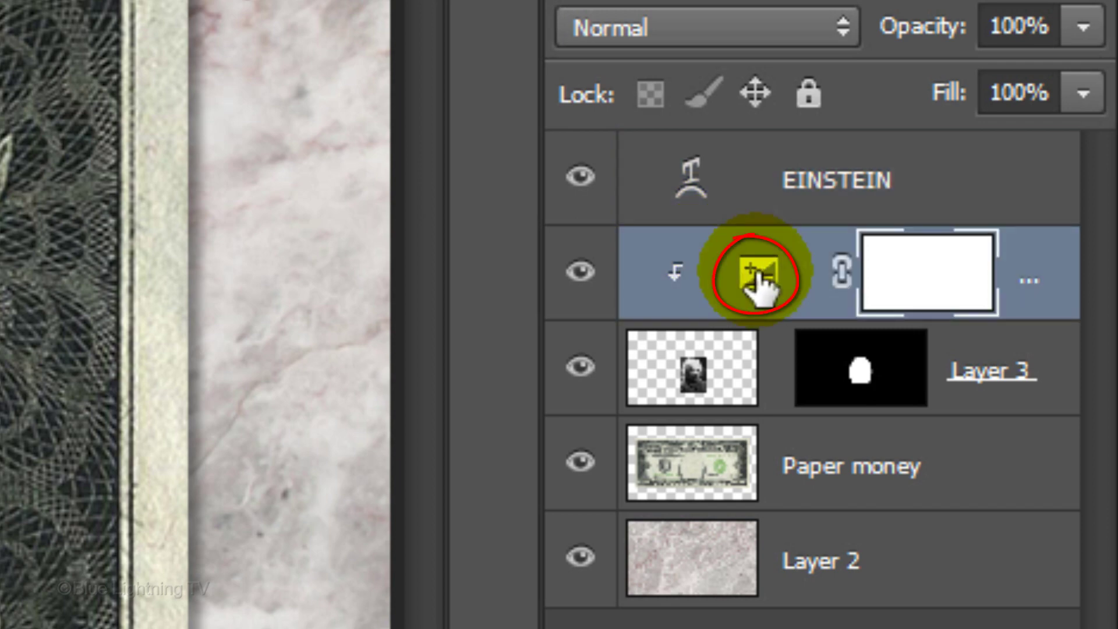